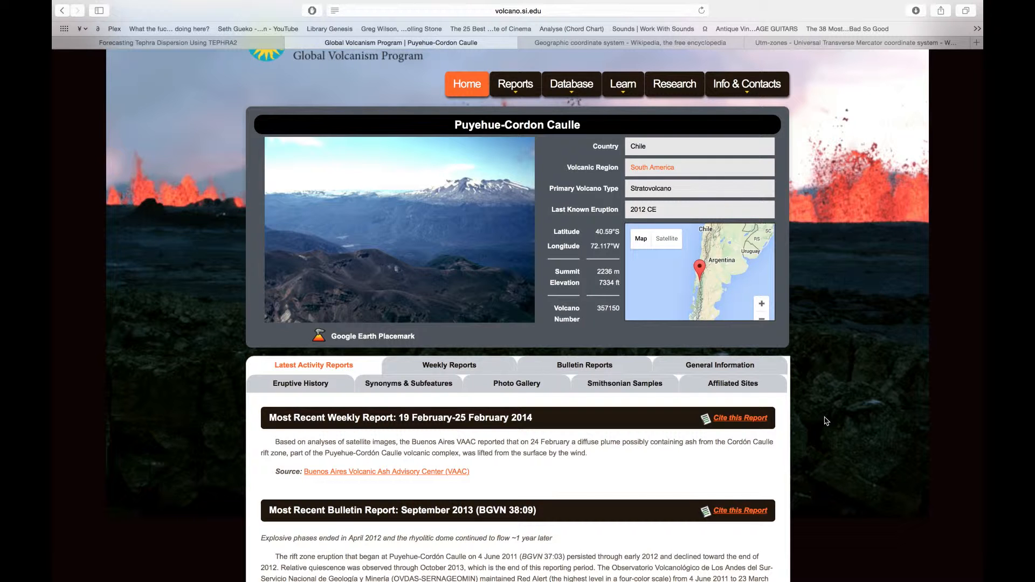
Step: Switch to Mendeley and open the second paper on the 2011 Cordón Caulle eruption
{"action": "key", "text": "super+Tab"}
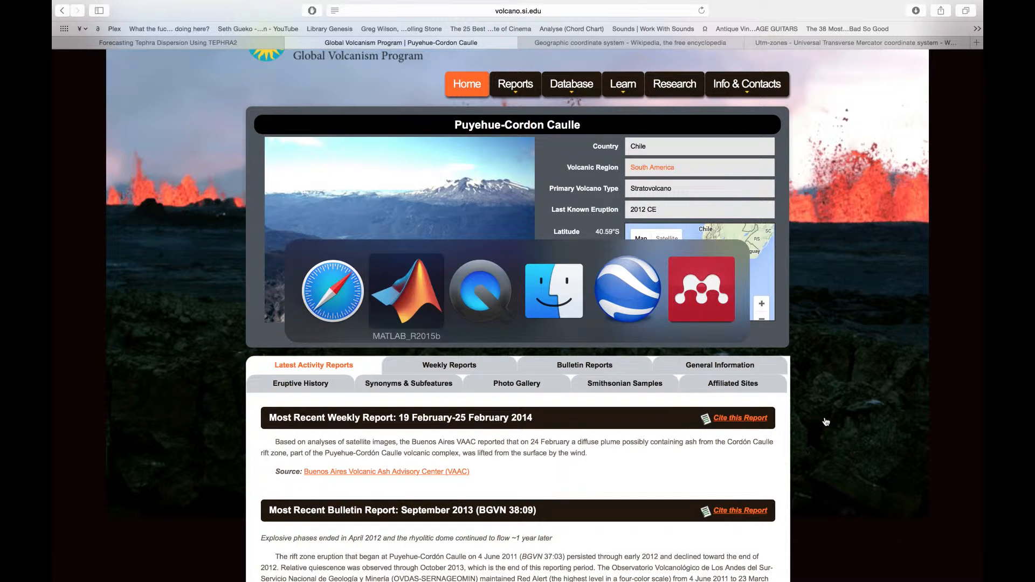
{"action": "key", "text": "super+Tab"}
{"action": "key", "text": "super+Tab"}
{"action": "key", "text": "super+Tab"}
{"action": "key", "text": "super+Tab"}
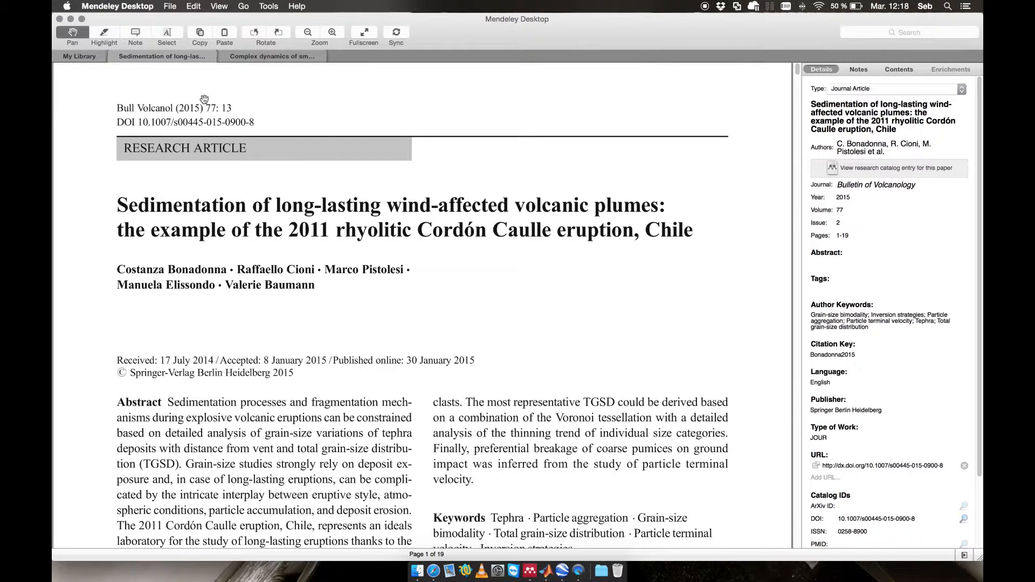
{"action": "left_click", "coordinate": [249, 57]}
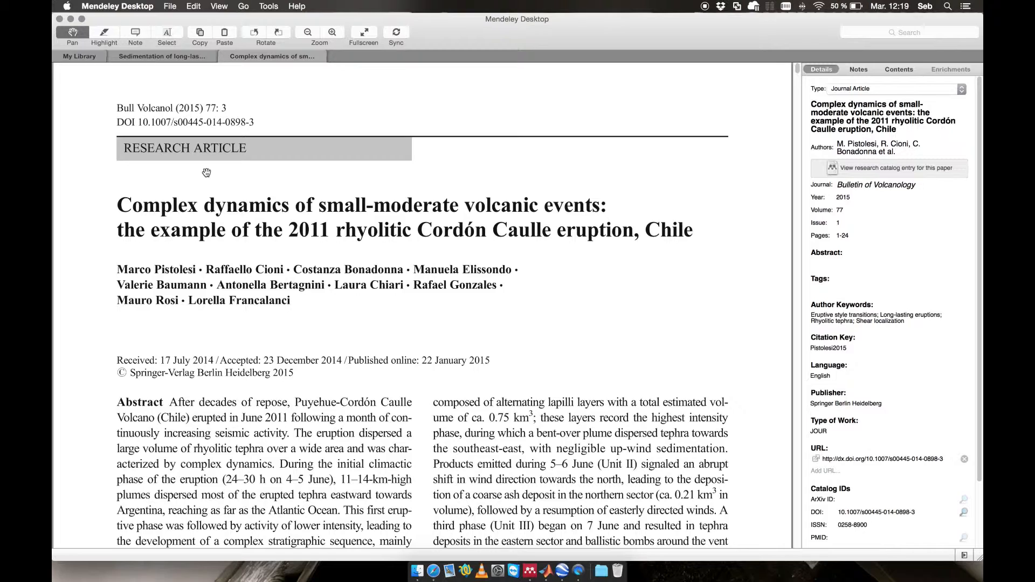
Step: Review the Puyehue-Cordon Caulle volcano page and the Wikipedia pages on geographic coordinates and UTM zones
{"action": "key", "text": "ctrl+Left"}
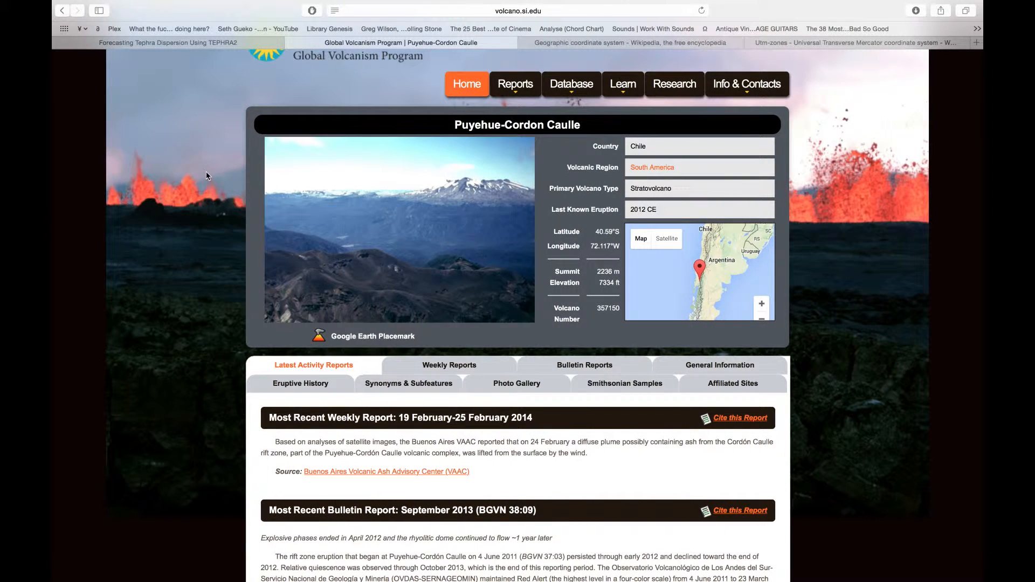
{"action": "key", "text": "super+Tab"}
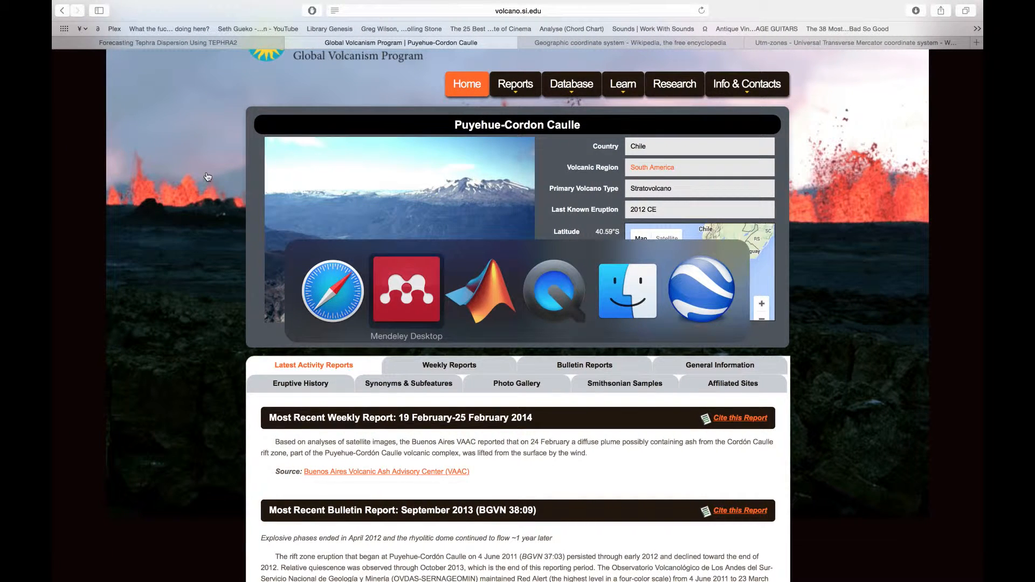
{"action": "key", "text": "super+Tab"}
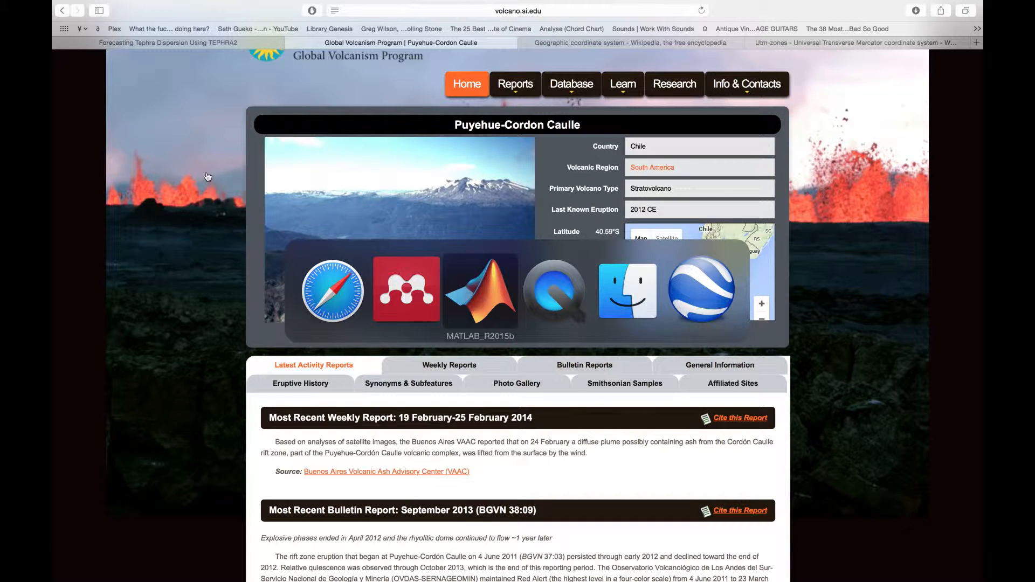
{"action": "left_click", "coordinate": [308, 283]}
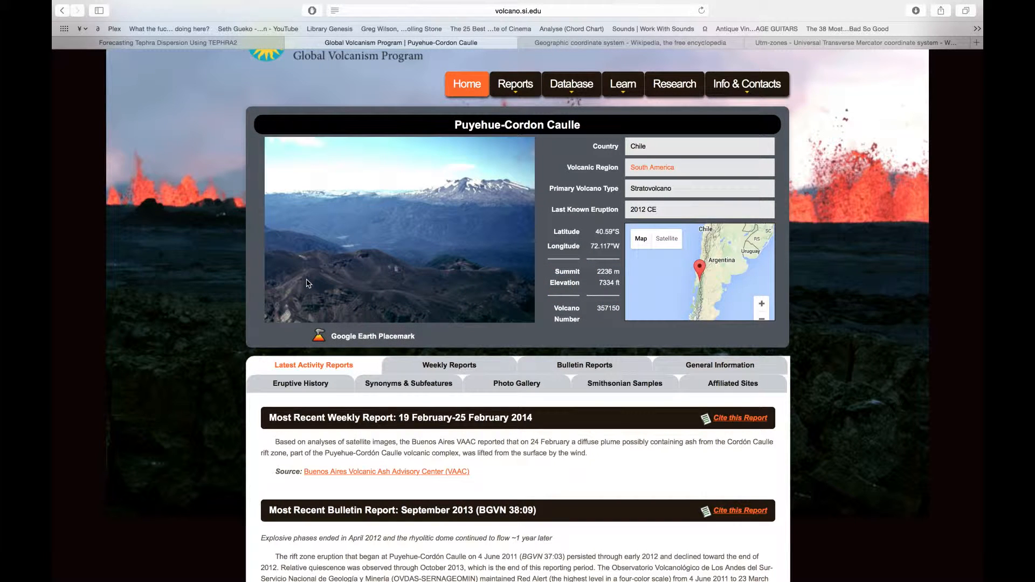
{"action": "left_click", "coordinate": [592, 43]}
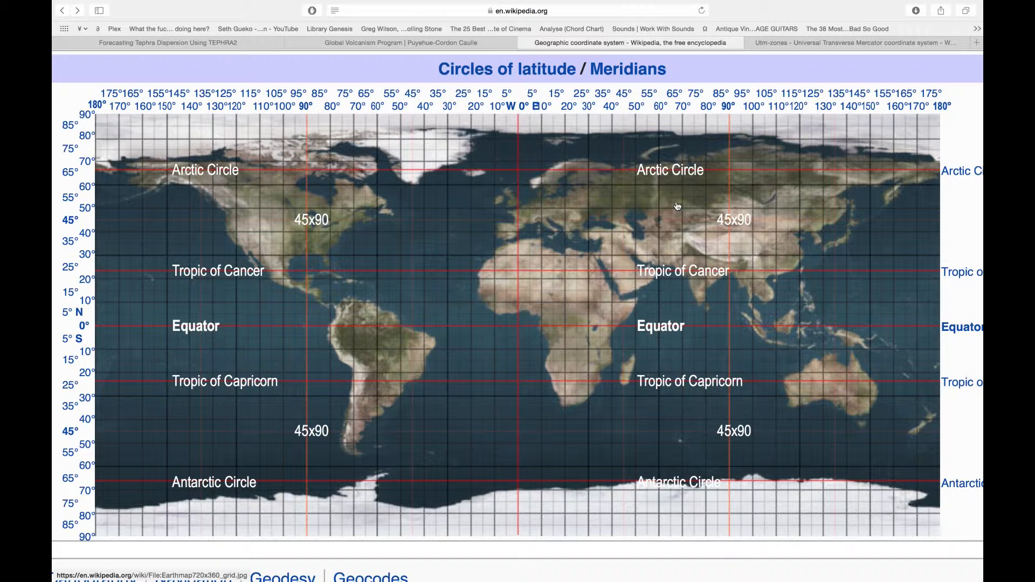
{"action": "left_click", "coordinate": [791, 43]}
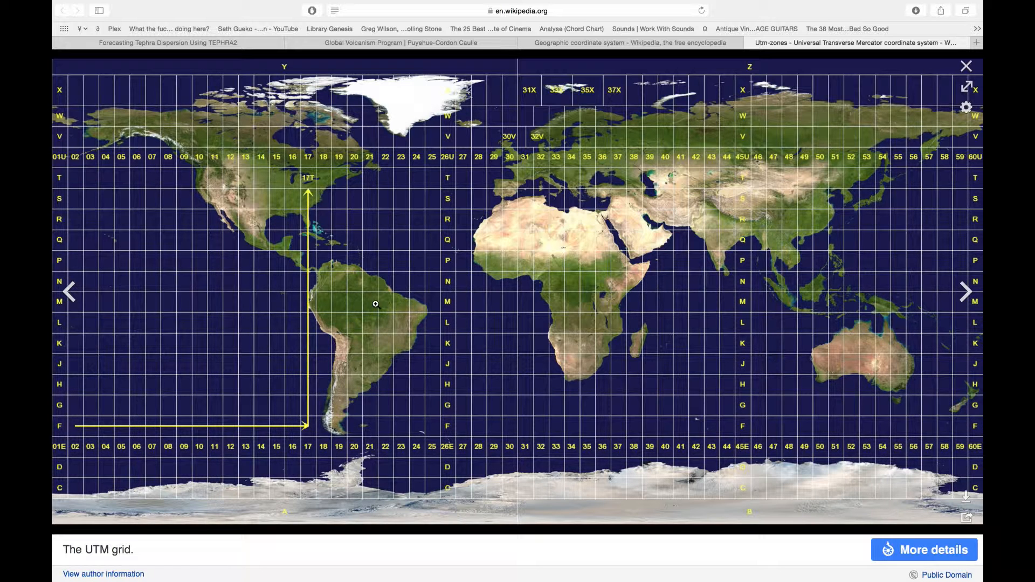
Step: Switch to Google Earth and examine the area around Puyehue-Cordon Caulle
{"action": "key", "text": "super+Tab"}
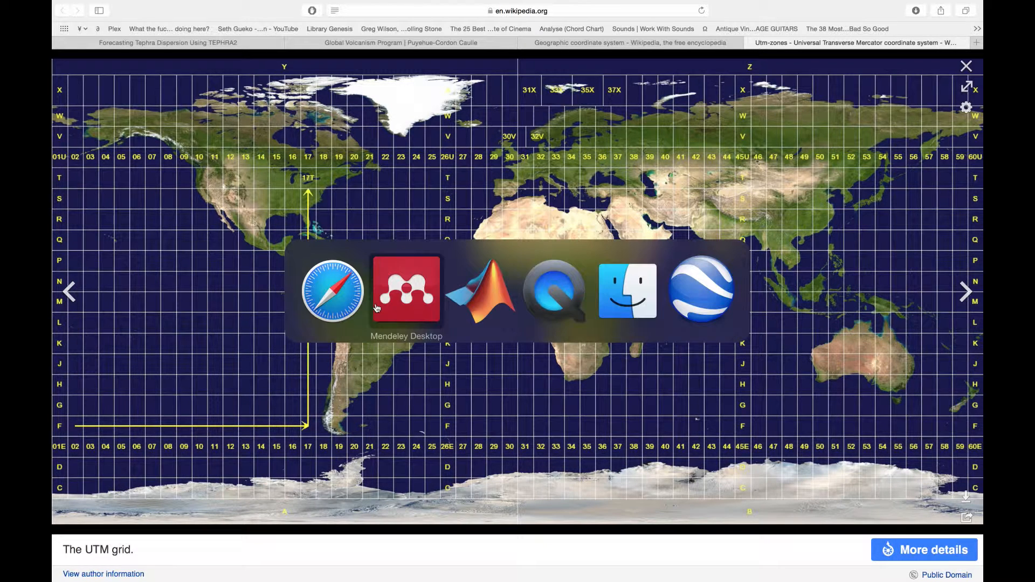
{"action": "left_click", "coordinate": [686, 307]}
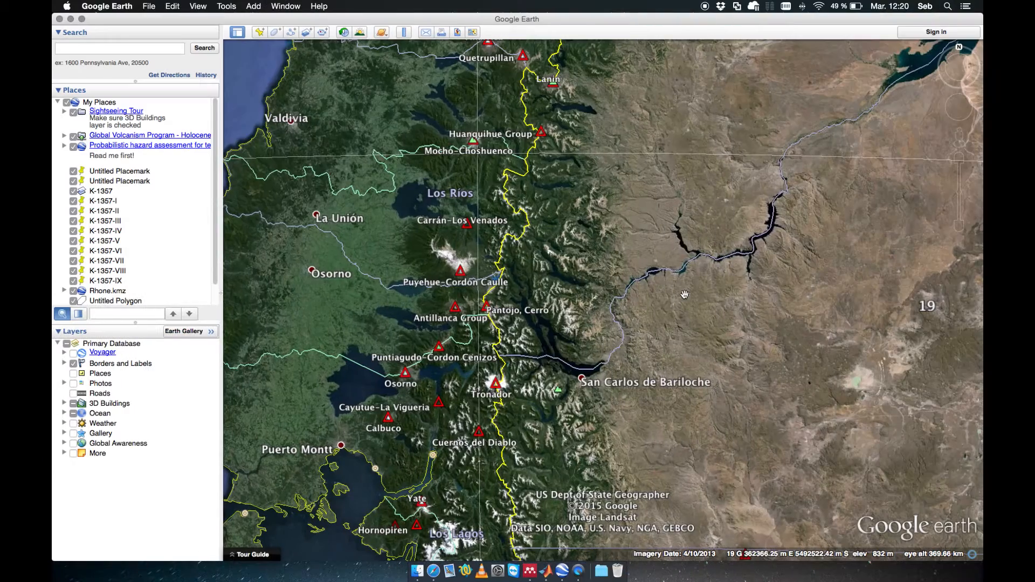
{"action": "scroll", "coordinate": [488, 288], "scroll_direction": "up", "scroll_amount": 6}
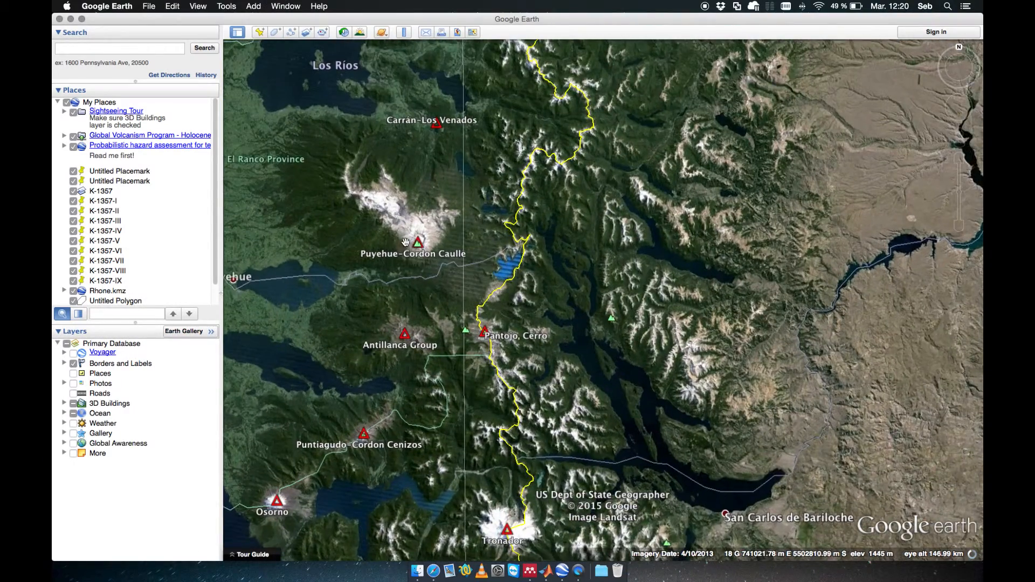
{"action": "left_click_drag", "start_coordinate": [406, 242], "coordinate": [440, 288]}
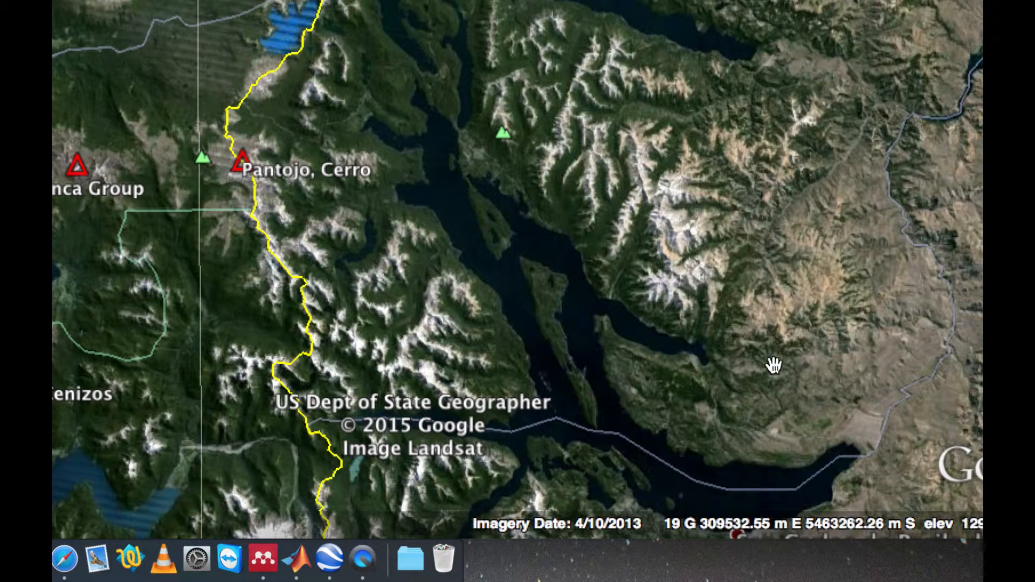
{"action": "scroll", "coordinate": [753, 418], "scroll_direction": "down", "scroll_amount": 3}
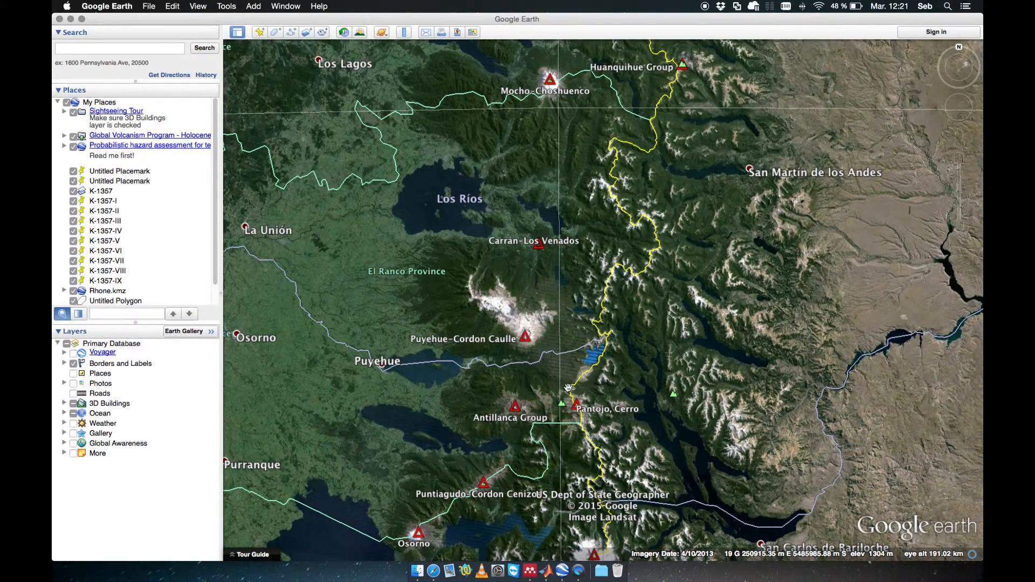
Step: Switch to MATLAB and open the TephraProb grid creation dialog
{"action": "key", "text": "super+Tab"}
{"action": "key", "text": "super+Tab"}
{"action": "key", "text": "super+Tab"}
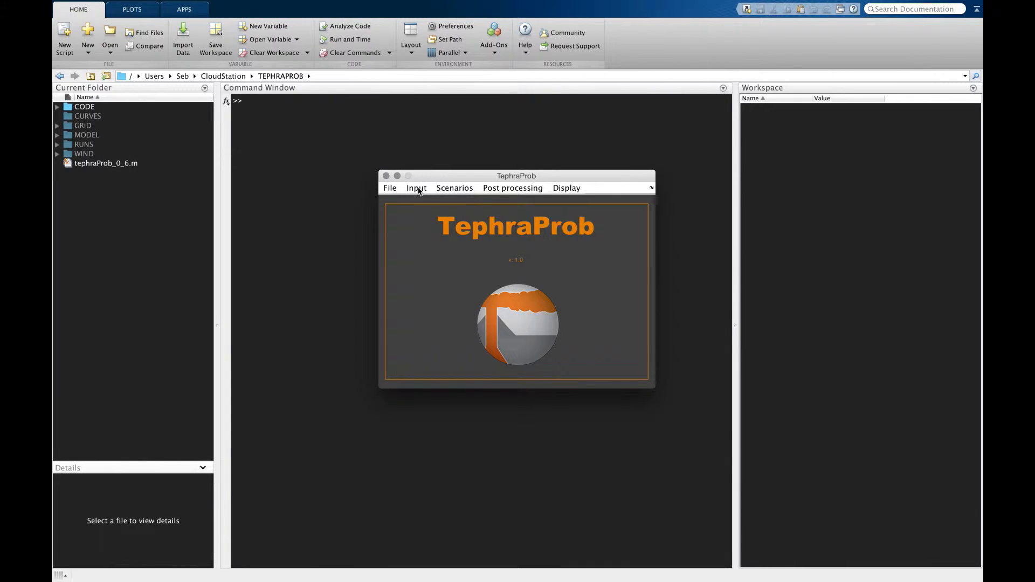
{"action": "left_click", "coordinate": [419, 190]}
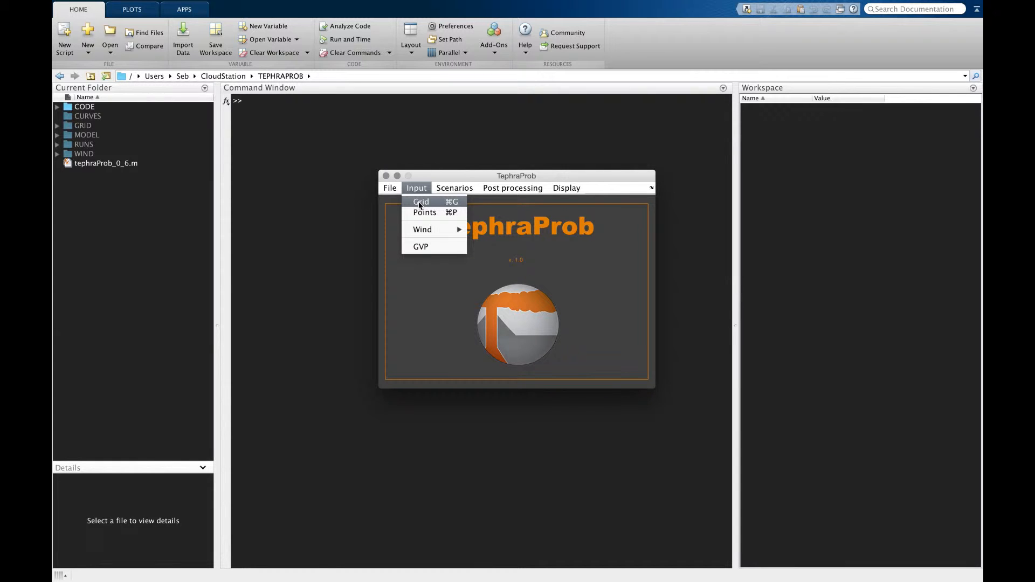
{"action": "left_click", "coordinate": [420, 202]}
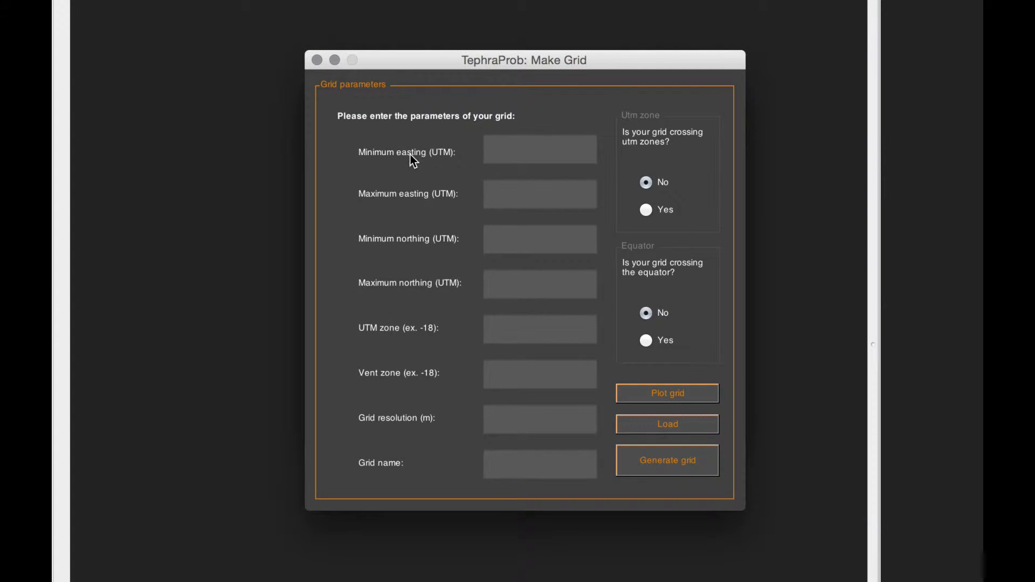
Step: Set the grid to cross UTM zones but not the equator
{"action": "left_click", "coordinate": [672, 211]}
{"action": "left_click", "coordinate": [501, 328]}
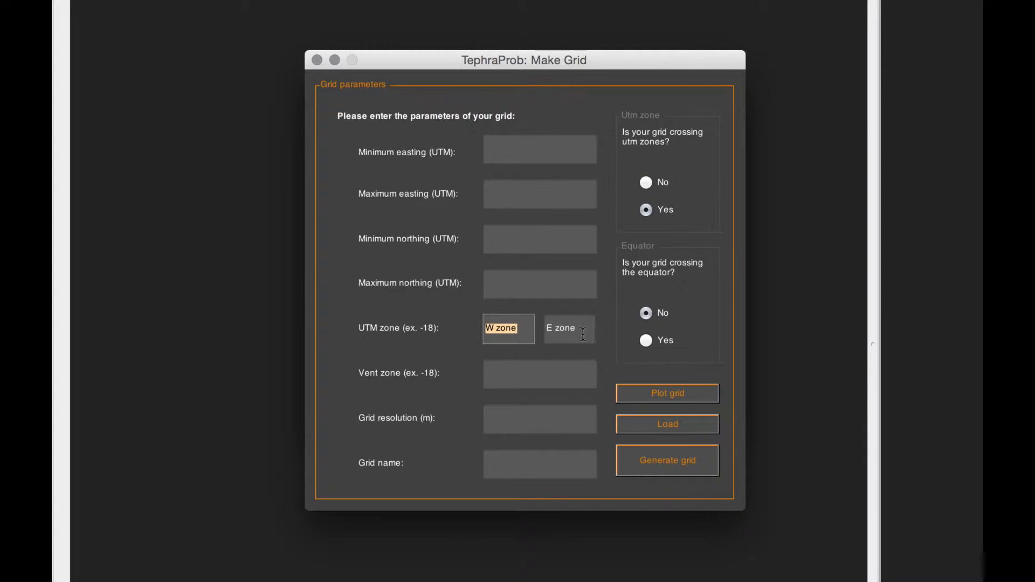
{"action": "left_click", "coordinate": [646, 183]}
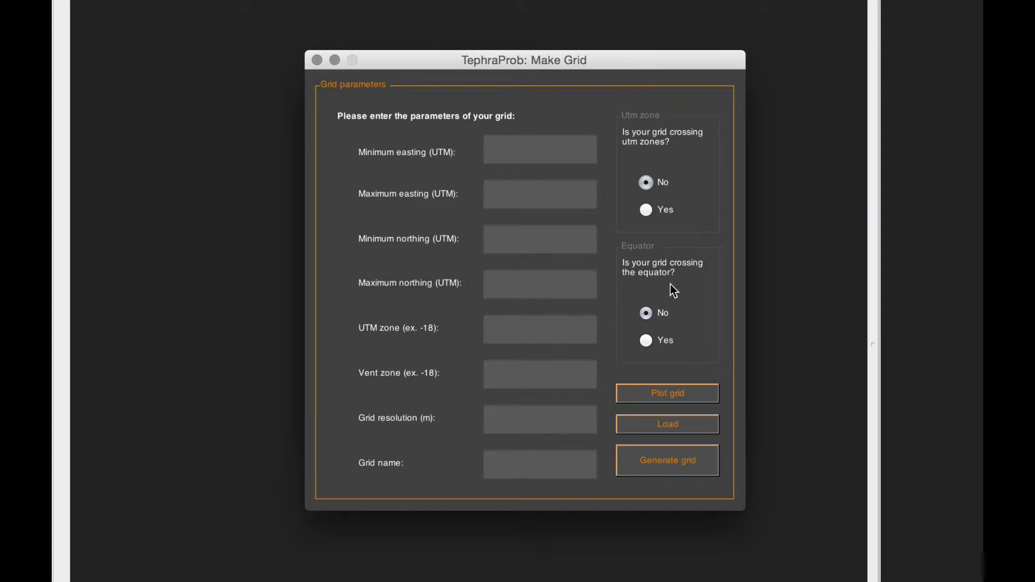
{"action": "left_click", "coordinate": [645, 341]}
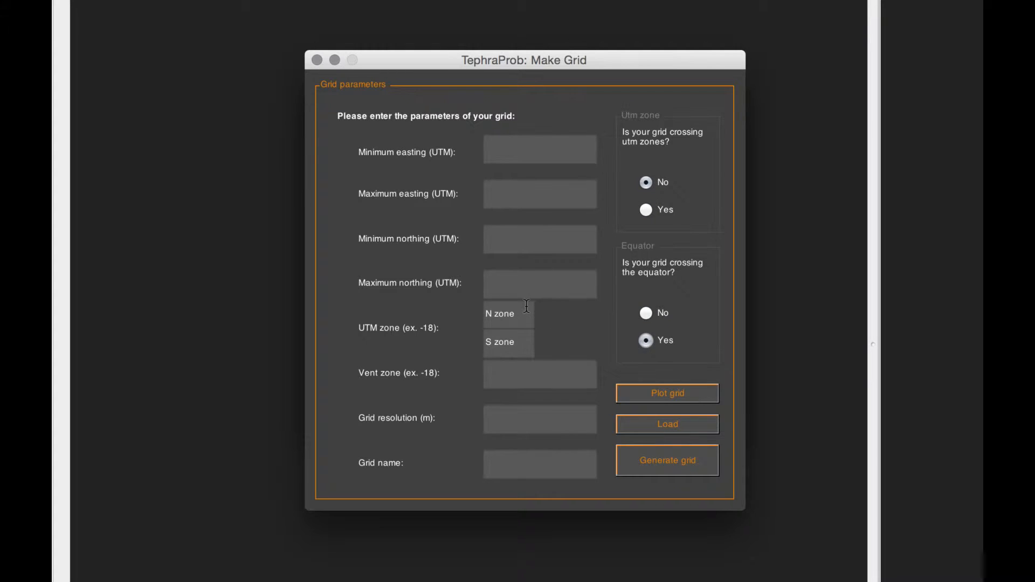
{"action": "left_click", "coordinate": [646, 210]}
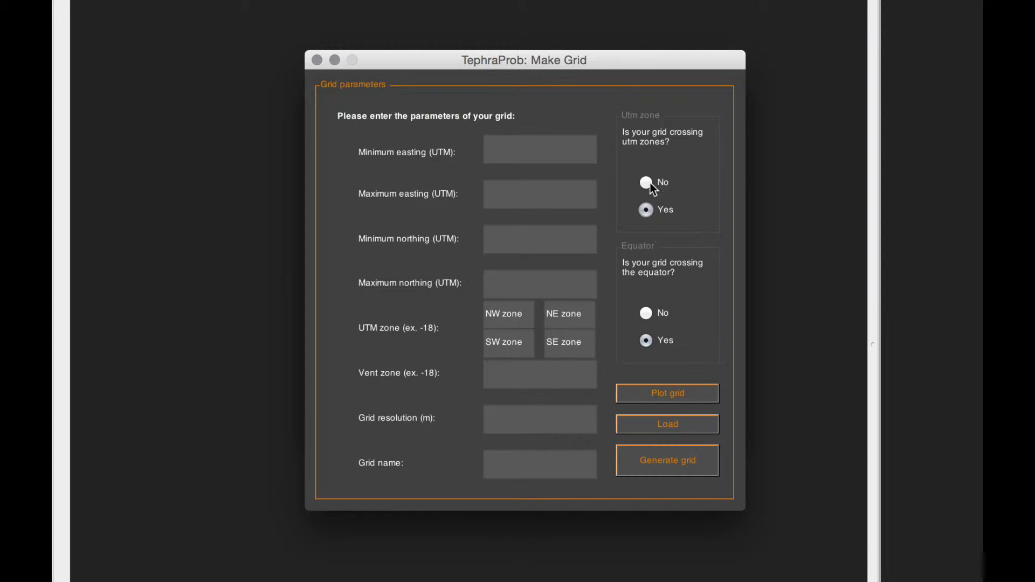
{"action": "left_click", "coordinate": [646, 313]}
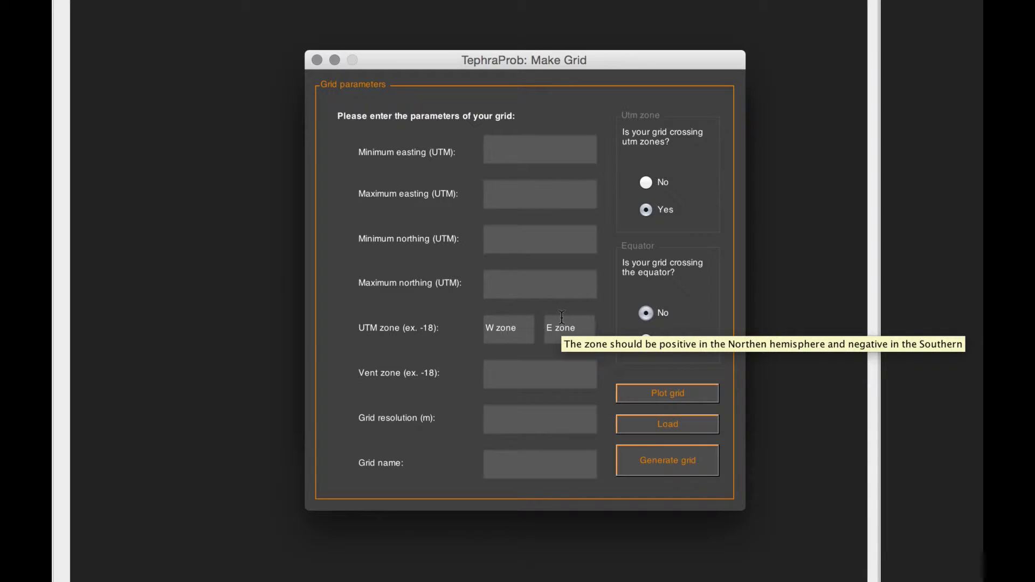
Step: Set the minimum easting to 710000 and the western UTM zone to -18
{"action": "key", "text": "super+Tab"}
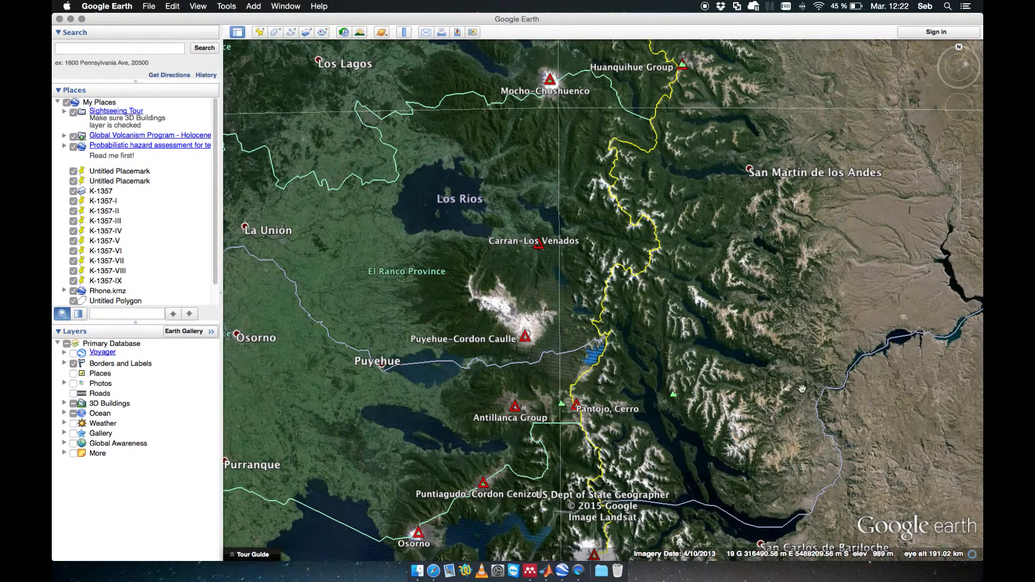
{"action": "key", "text": "super+Tab"}
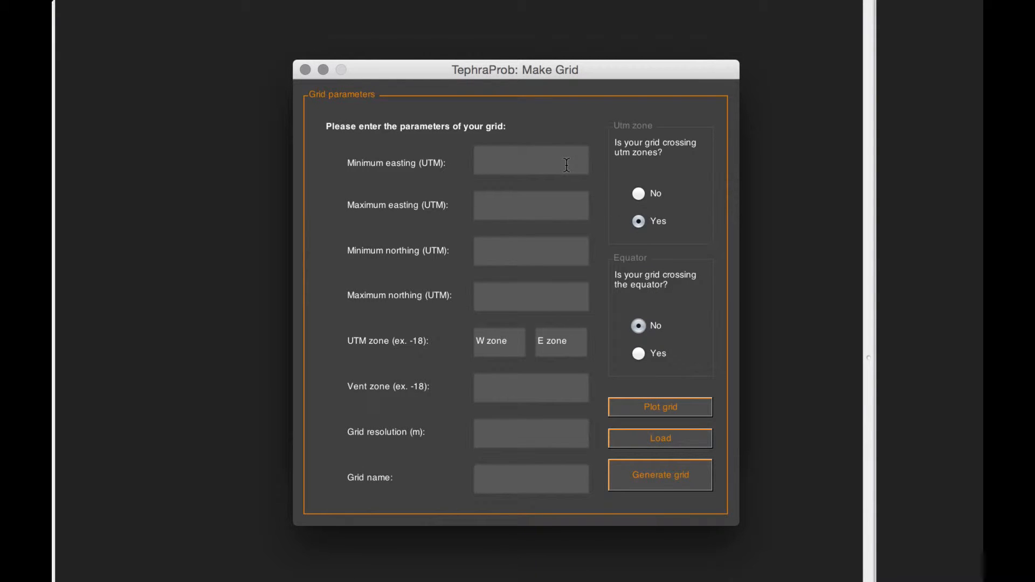
{"action": "left_click", "coordinate": [547, 156]}
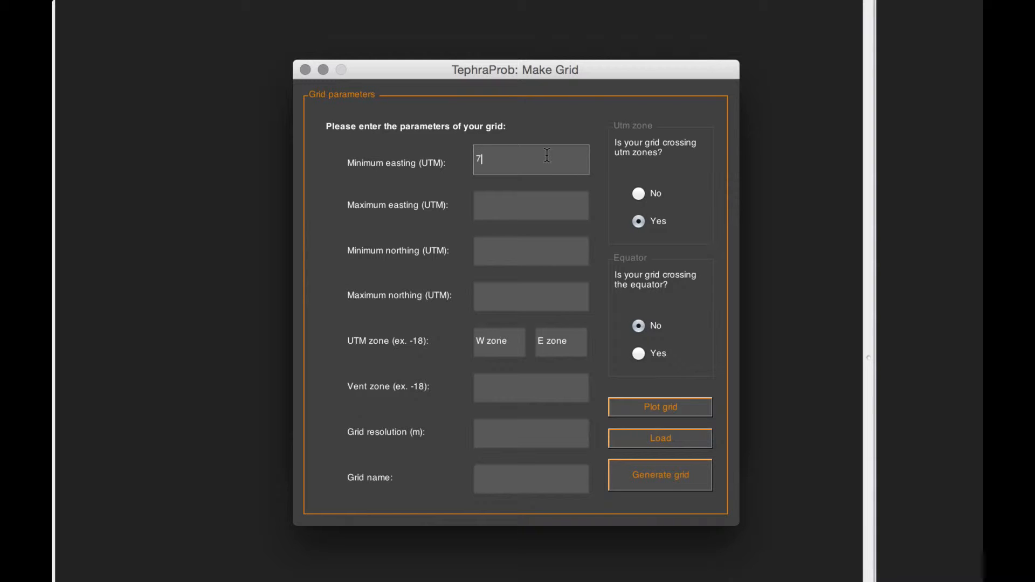
{"action": "type", "text": "1000"}
{"action": "left_click", "coordinate": [485, 340]}
{"action": "left_click_drag", "start_coordinate": [514, 340], "coordinate": [458, 340]}
{"action": "type", "text": "-18"}
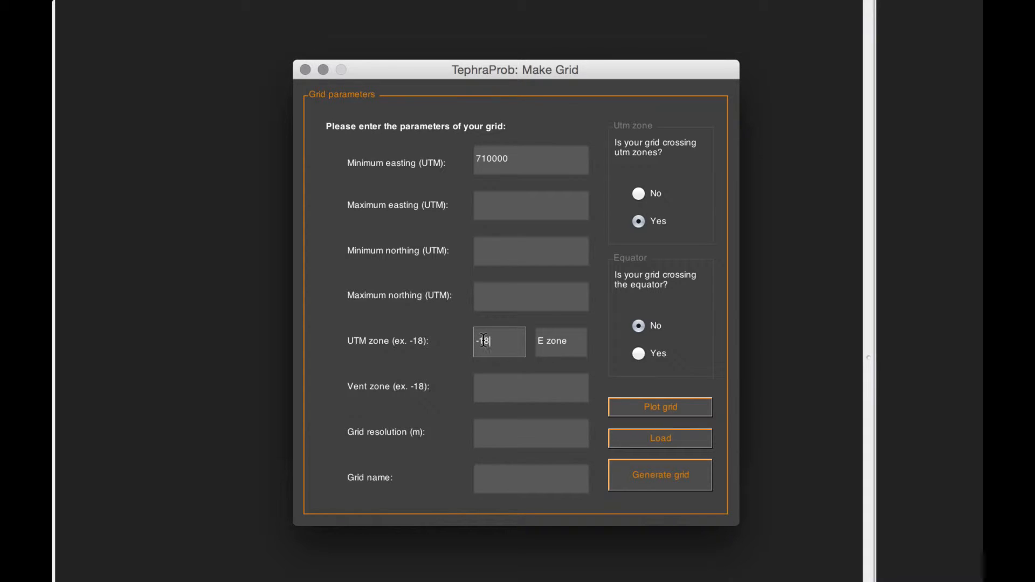
{"action": "mouse_move", "coordinate": [484, 340]}
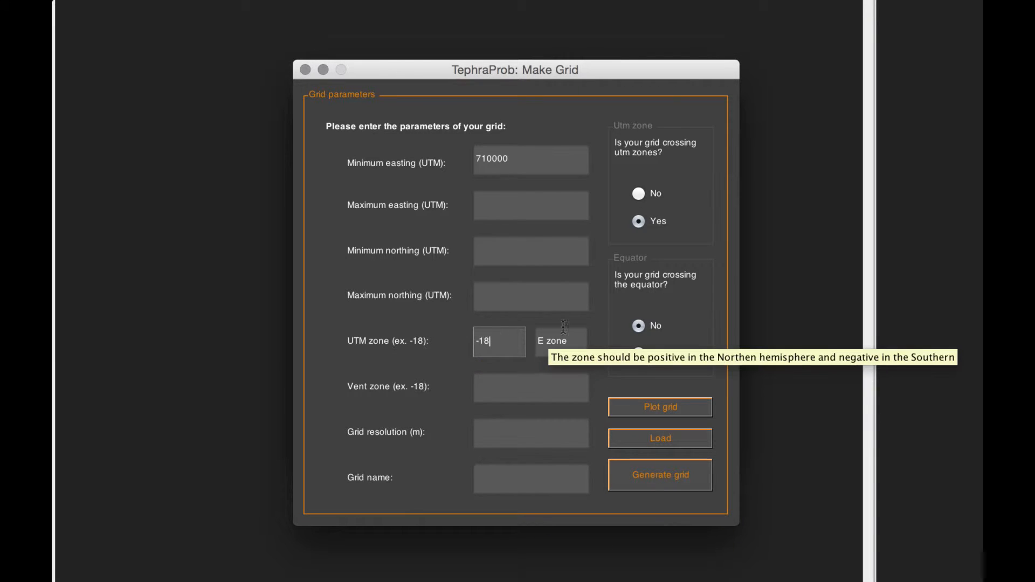
Step: Set the maximum easting to 337000 and the eastern UTM zone to -19
{"action": "left_click", "coordinate": [522, 198]}
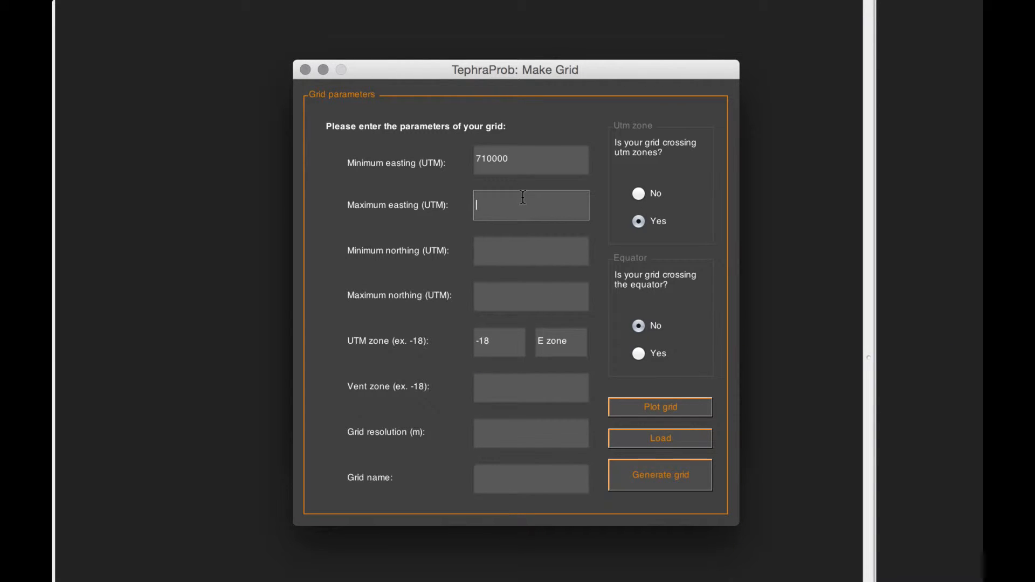
{"action": "type", "text": "337000"}
{"action": "left_click_drag", "start_coordinate": [577, 334], "coordinate": [524, 338]}
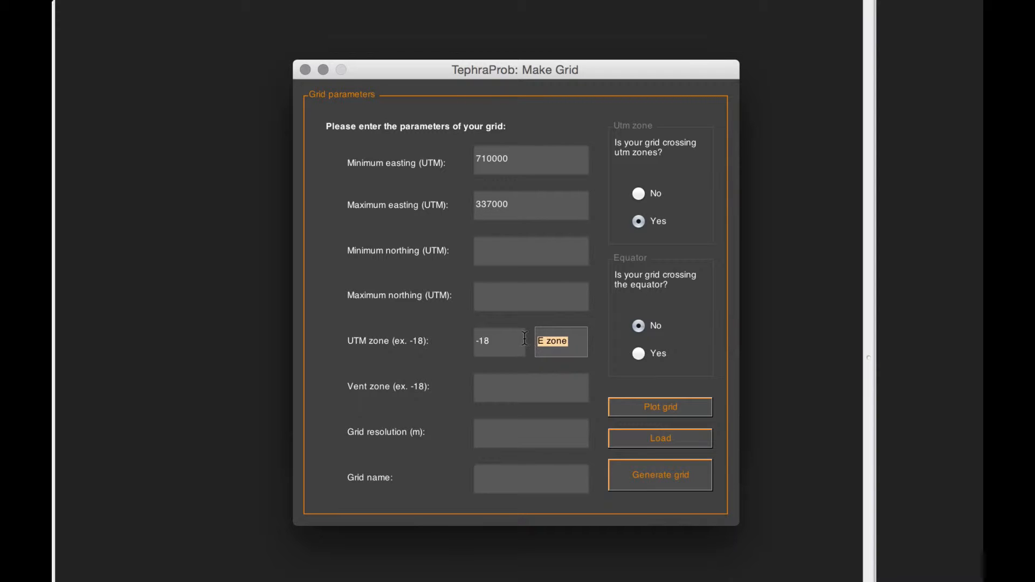
{"action": "type", "text": "-19"}
Step: Set the minimum northing to 5470000 and the maximum northing to 5532000
{"action": "left_click", "coordinate": [510, 244]}
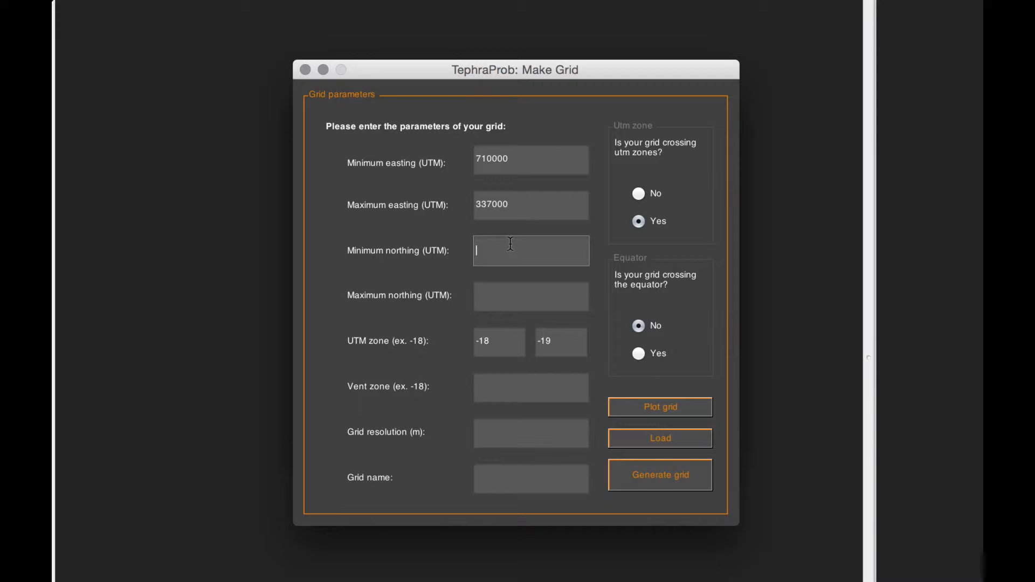
{"action": "type", "text": "547000"}
{"action": "key", "text": "Tab"}
{"action": "type", "text": "5532000"}
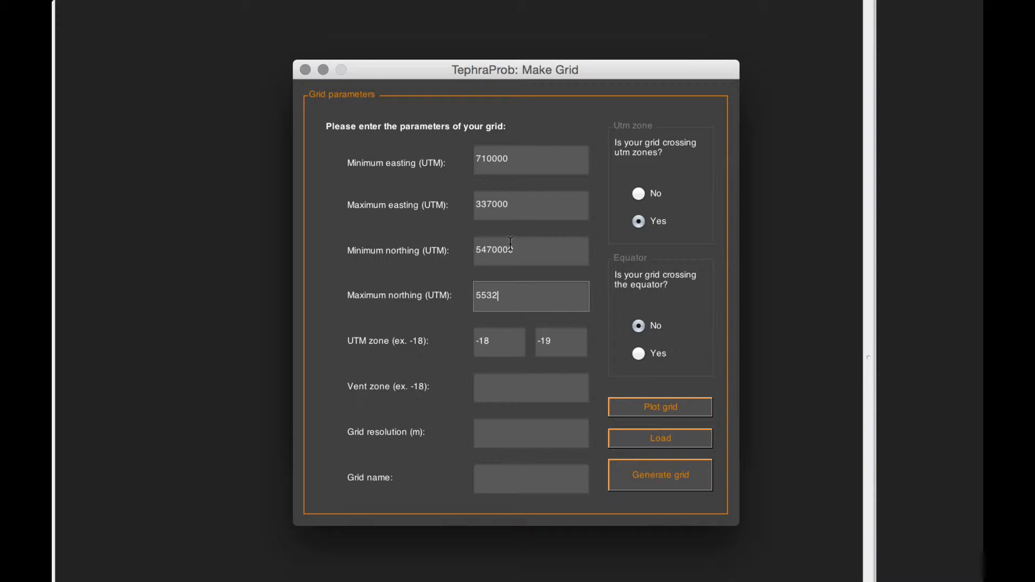
Step: Set the vent zone to -18 and the grid resolution to 2500 m
{"action": "left_click", "coordinate": [525, 380]}
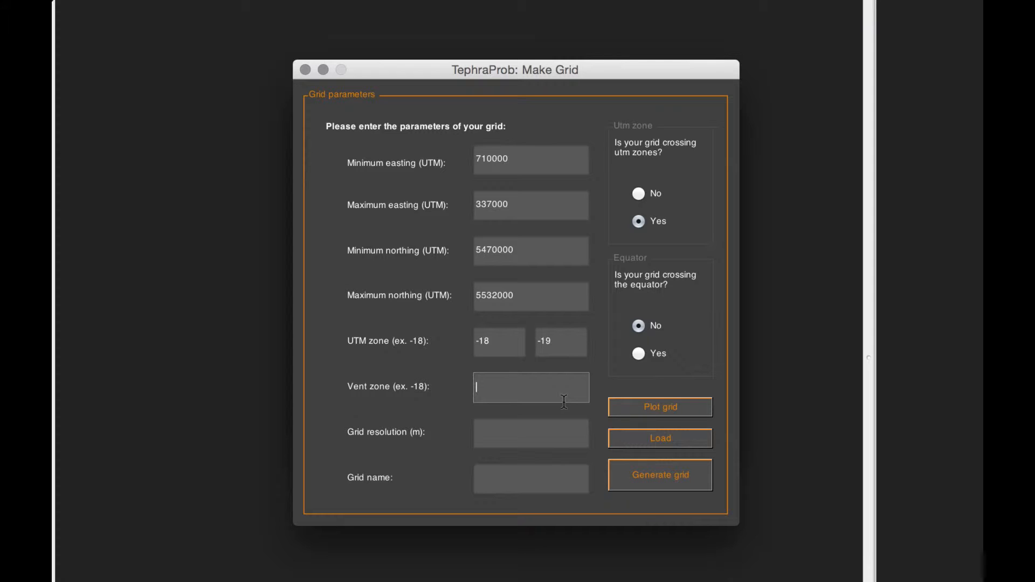
{"action": "type", "text": "-18"}
{"action": "key", "text": "Tab"}
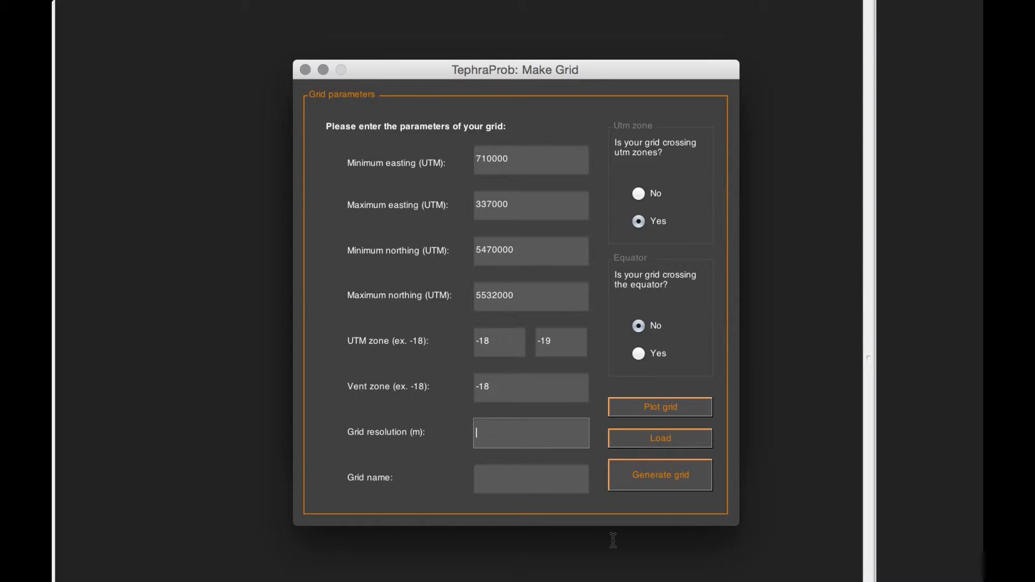
{"action": "type", "text": "2500"}
Step: Name the grid cordon_2500
{"action": "left_click", "coordinate": [537, 480]}
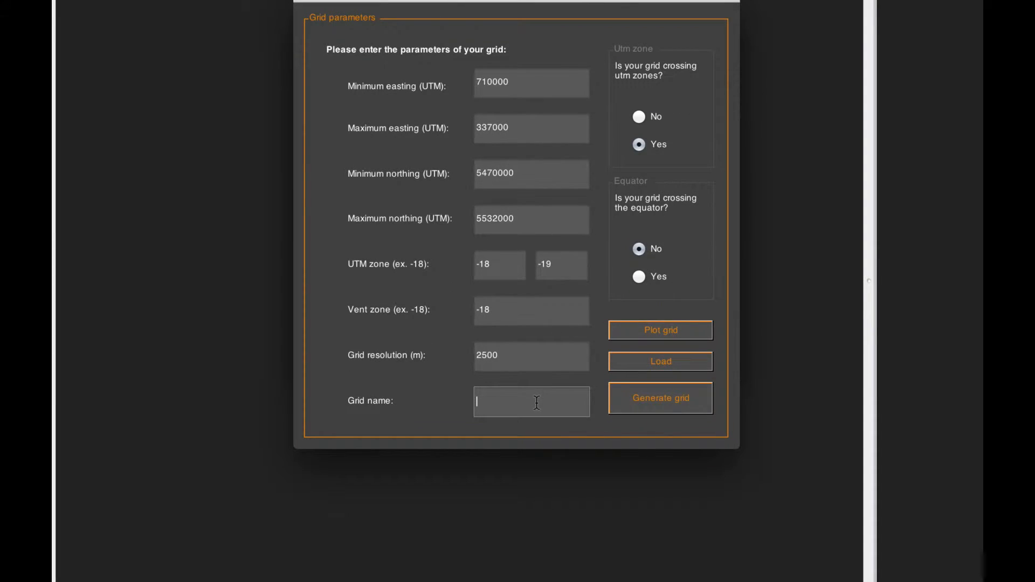
{"action": "type", "text": "cordon_2500"}
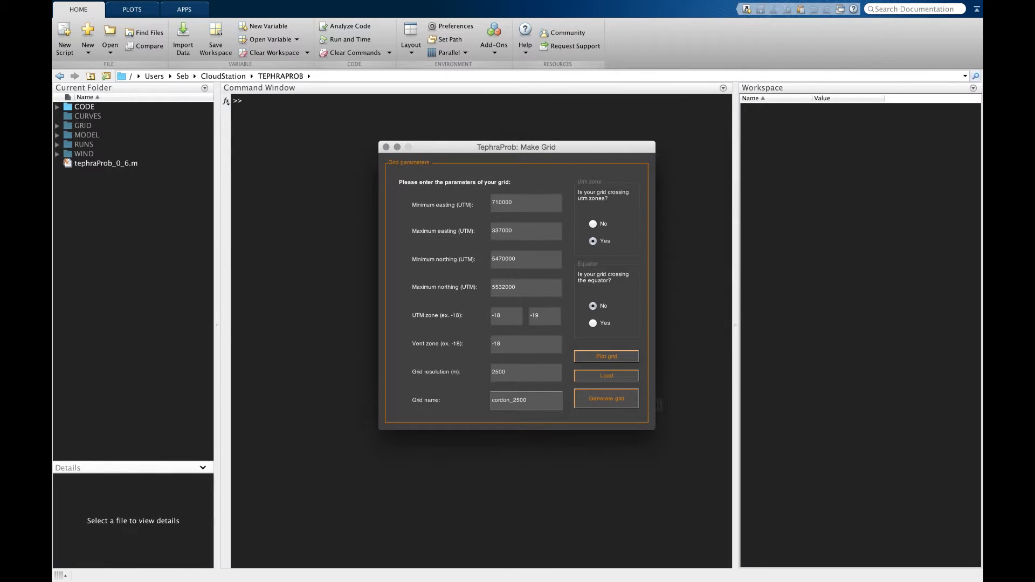
Step: Plot the grid extent on a map to check it, then generate the cordon_2500 grid
{"action": "left_click", "coordinate": [612, 361]}
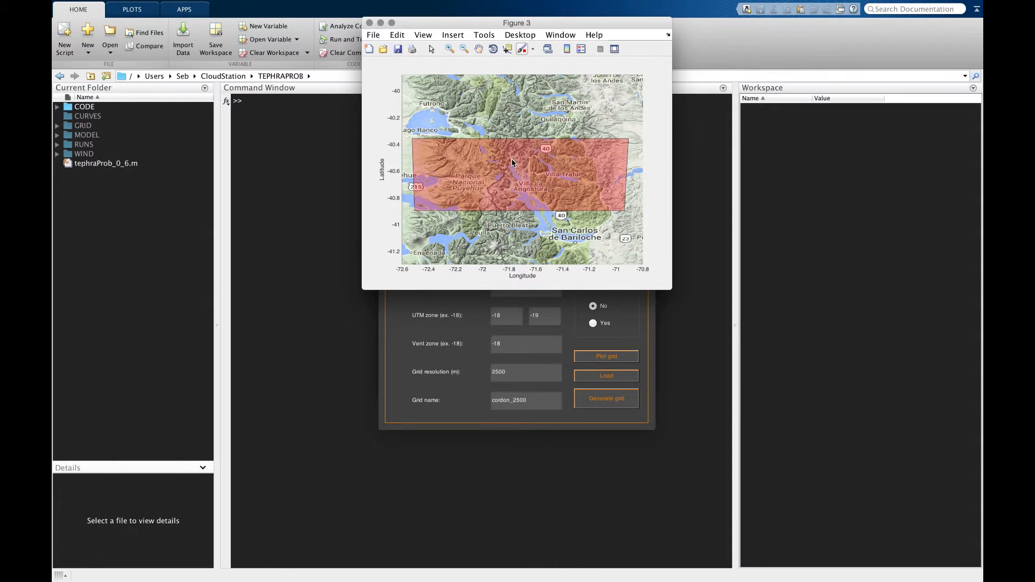
{"action": "left_click", "coordinate": [368, 22]}
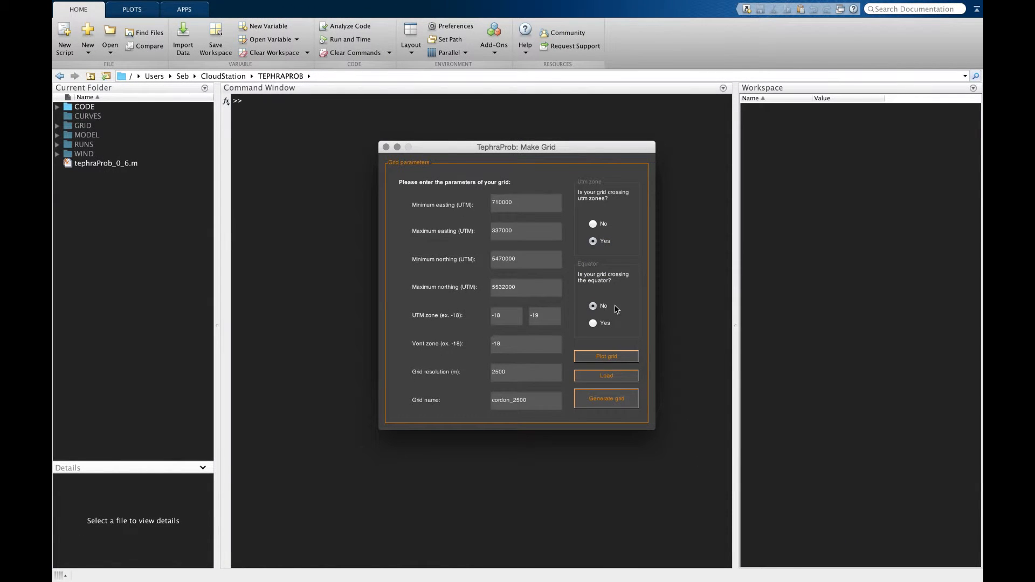
{"action": "left_click", "coordinate": [619, 400]}
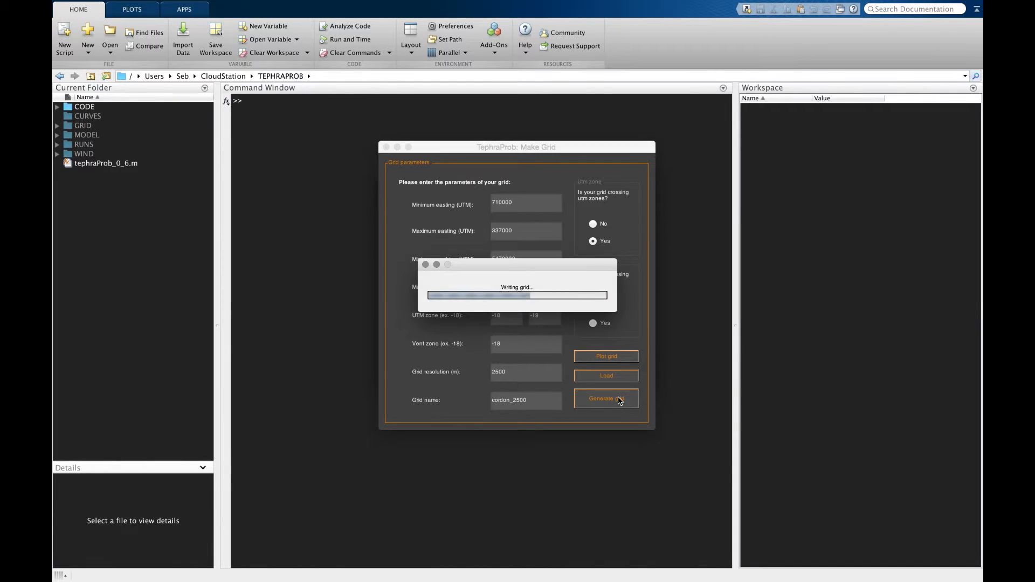
{"action": "left_click", "coordinate": [515, 255]}
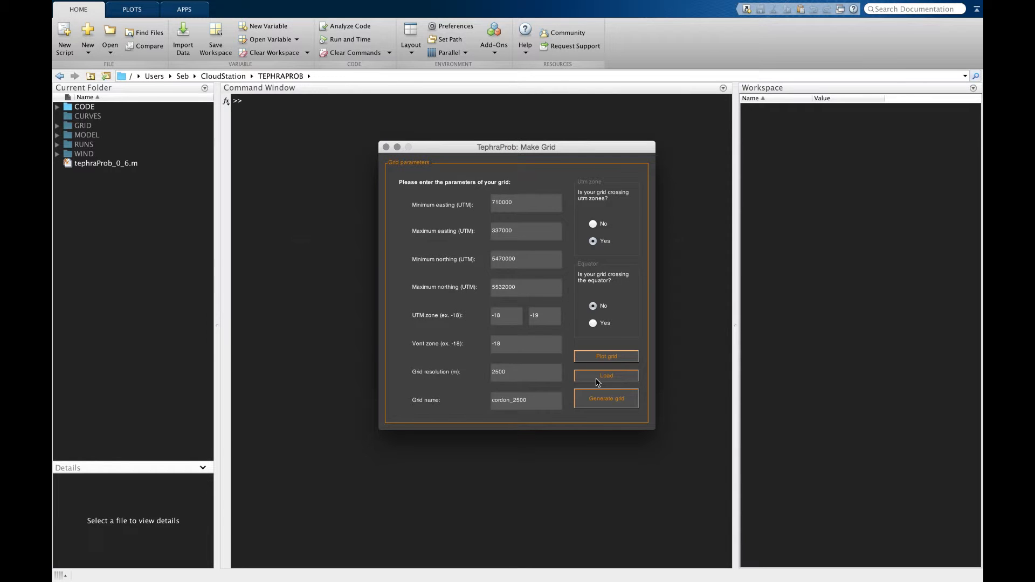
Step: Open the GRID/cordon_2500 folder in Finder and examine the generated grid files
{"action": "key", "text": "super+Tab"}
{"action": "key", "text": "super+Tab"}
{"action": "key", "text": "super+Tab"}
{"action": "key", "text": "super+Tab"}
{"action": "key", "text": "super+Tab"}
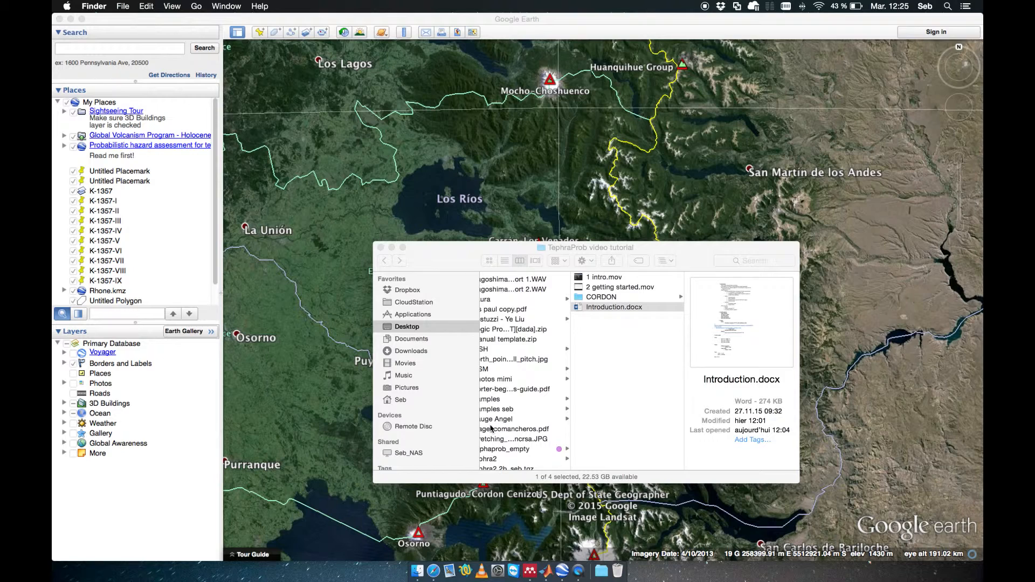
{"action": "key", "text": "ctrl+Up"}
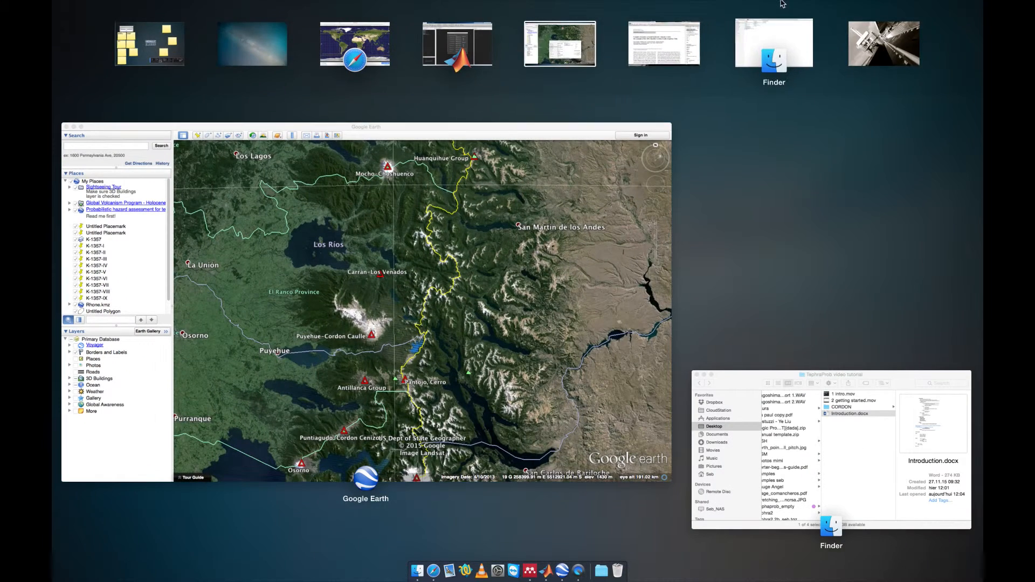
{"action": "left_click", "coordinate": [746, 38]}
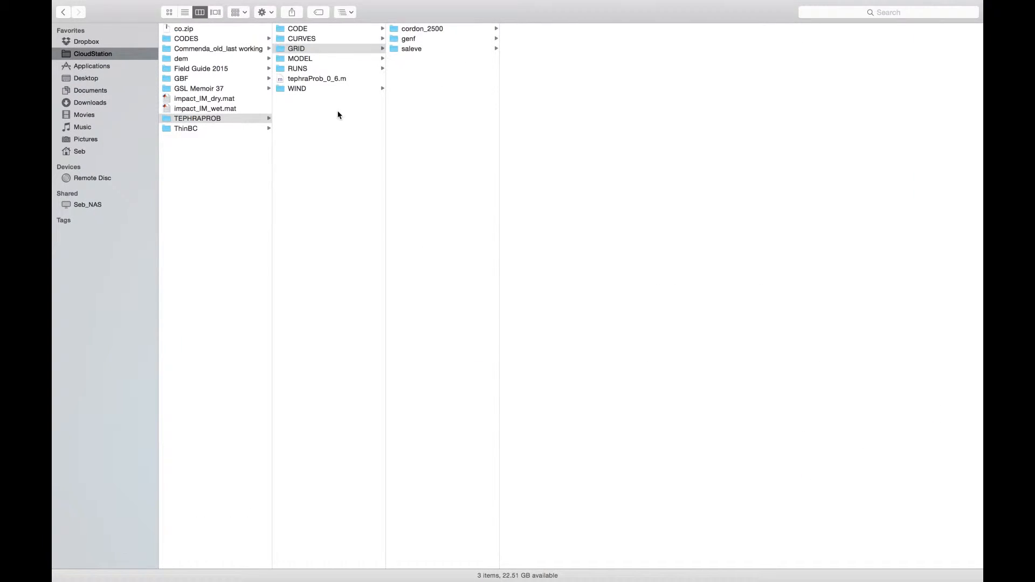
{"action": "left_click", "coordinate": [438, 29]}
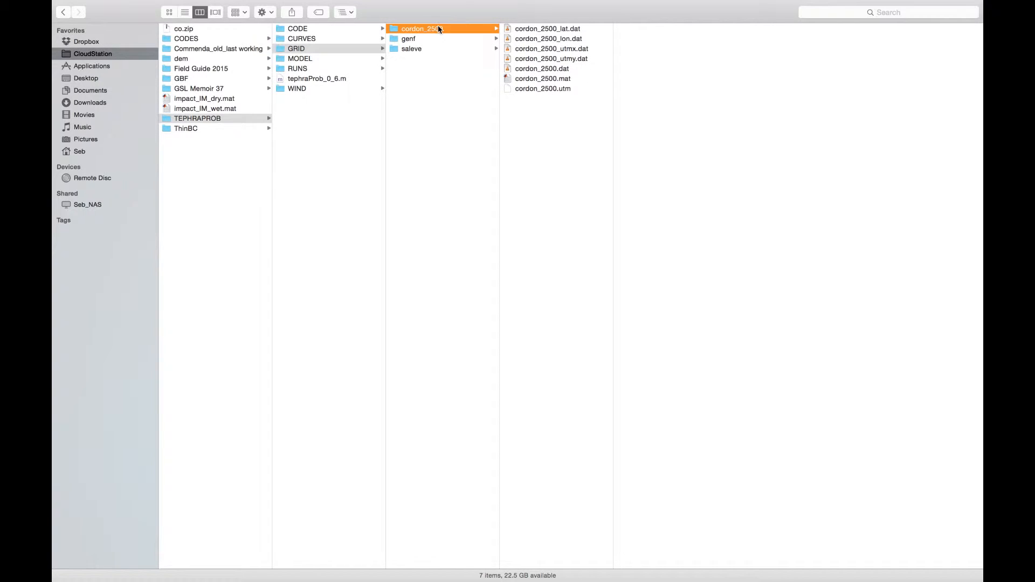
{"action": "left_click", "coordinate": [575, 29]}
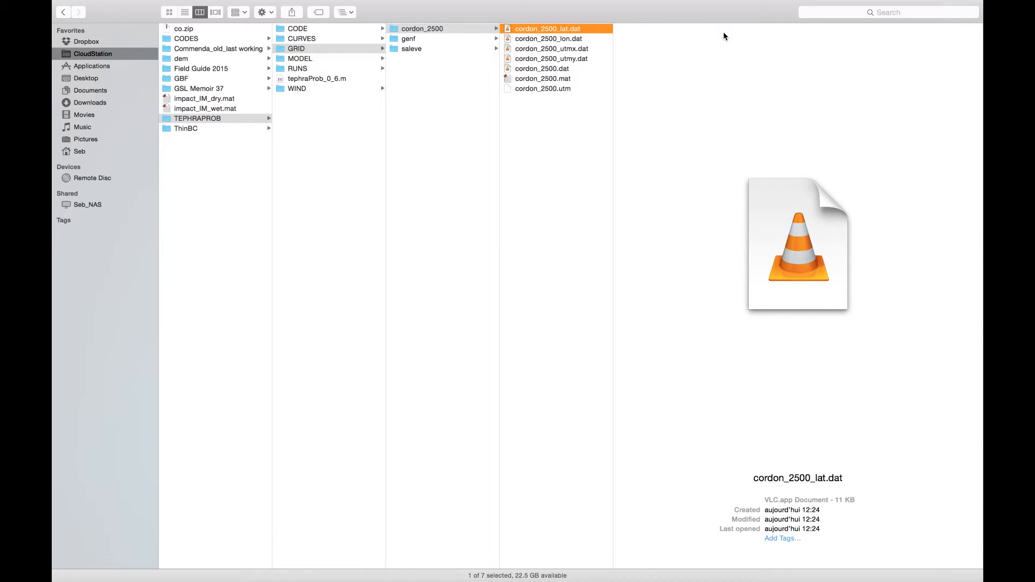
{"action": "key", "text": "Down"}
{"action": "key", "text": "Up"}
{"action": "key", "text": "Down"}
{"action": "key", "text": "Down"}
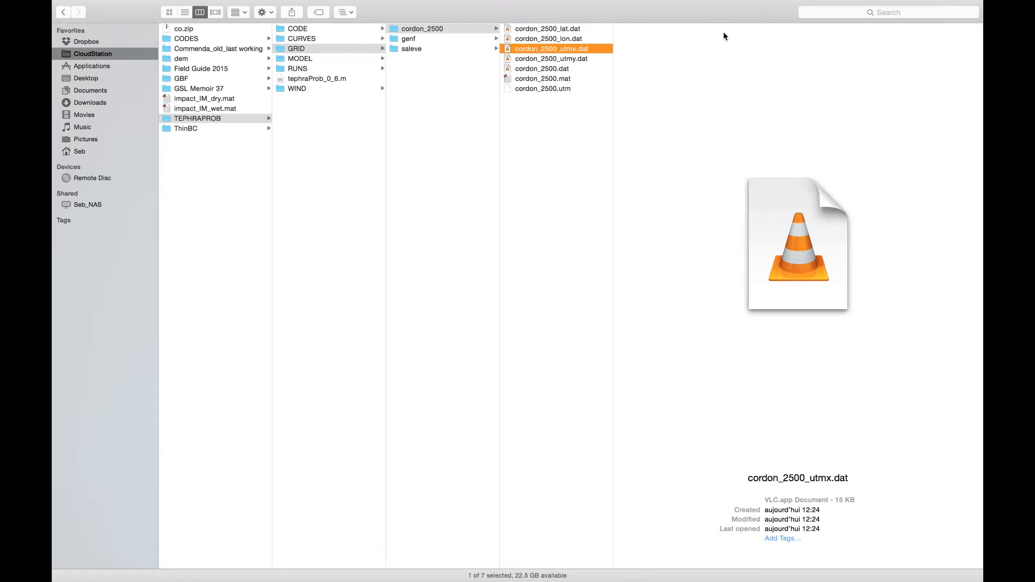
{"action": "key", "text": "Down"}
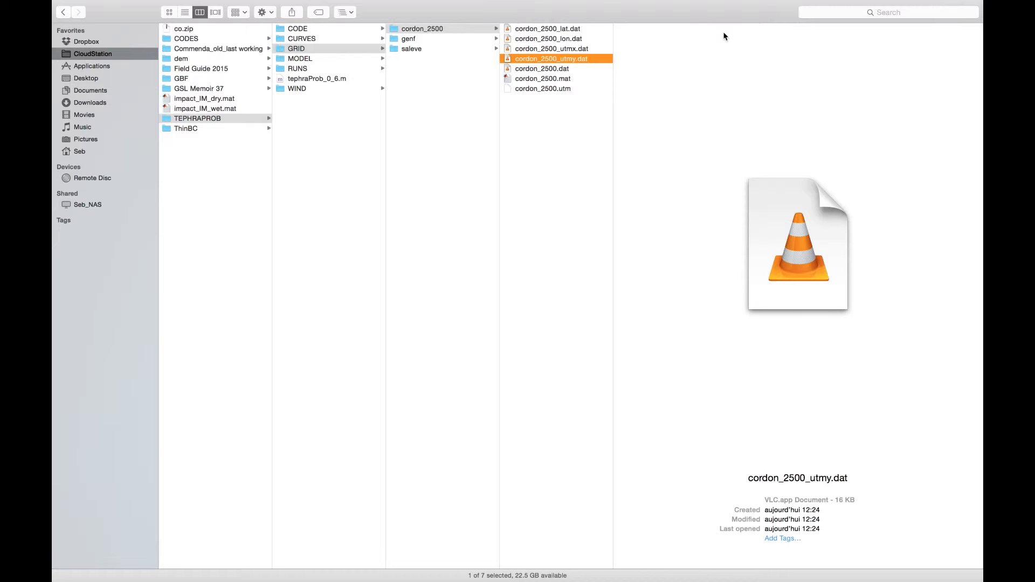
{"action": "left_click", "coordinate": [567, 90]}
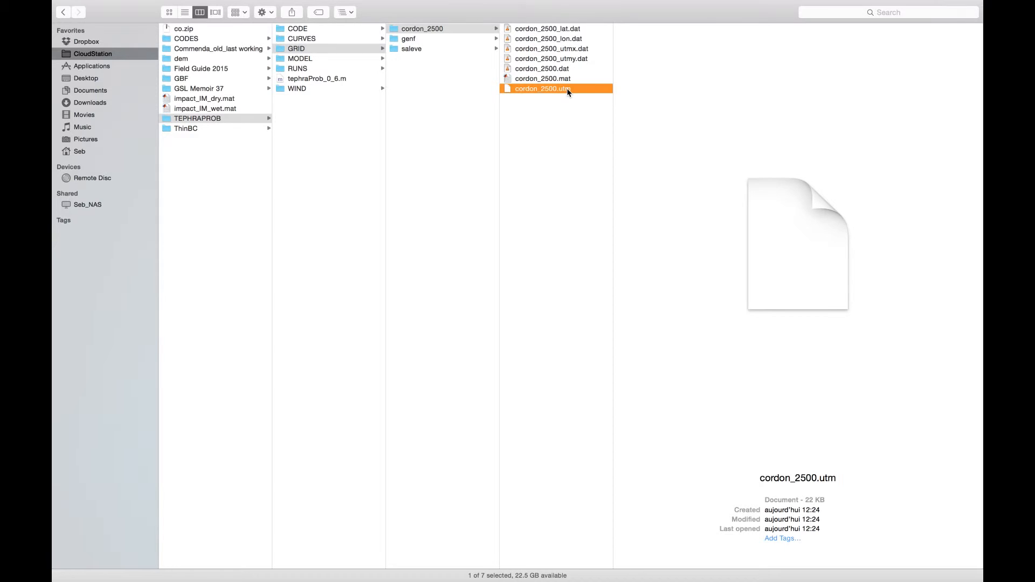
{"action": "right_click", "coordinate": [567, 89]}
{"action": "mouse_move", "coordinate": [578, 107]}
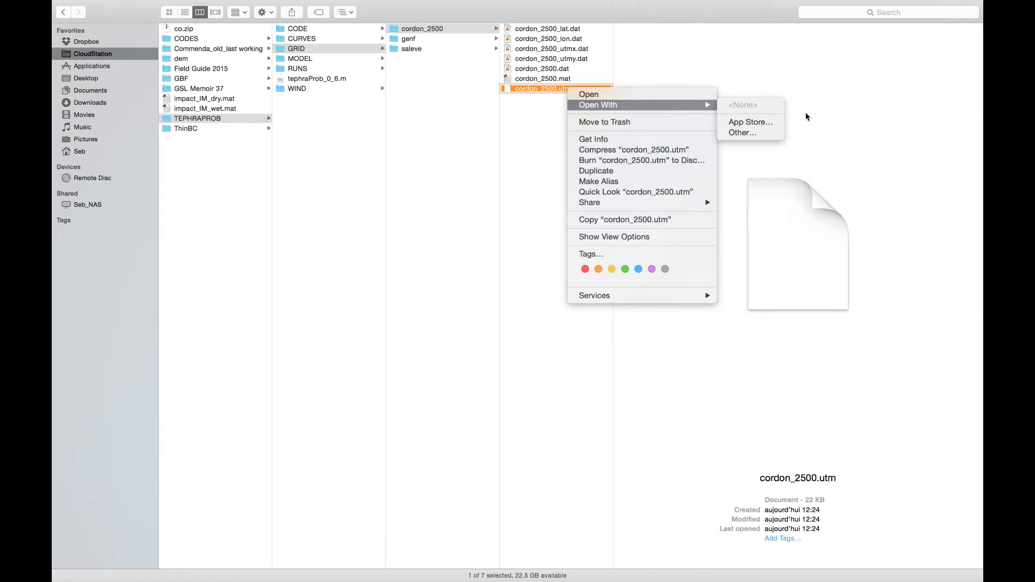
{"action": "left_click", "coordinate": [708, 46]}
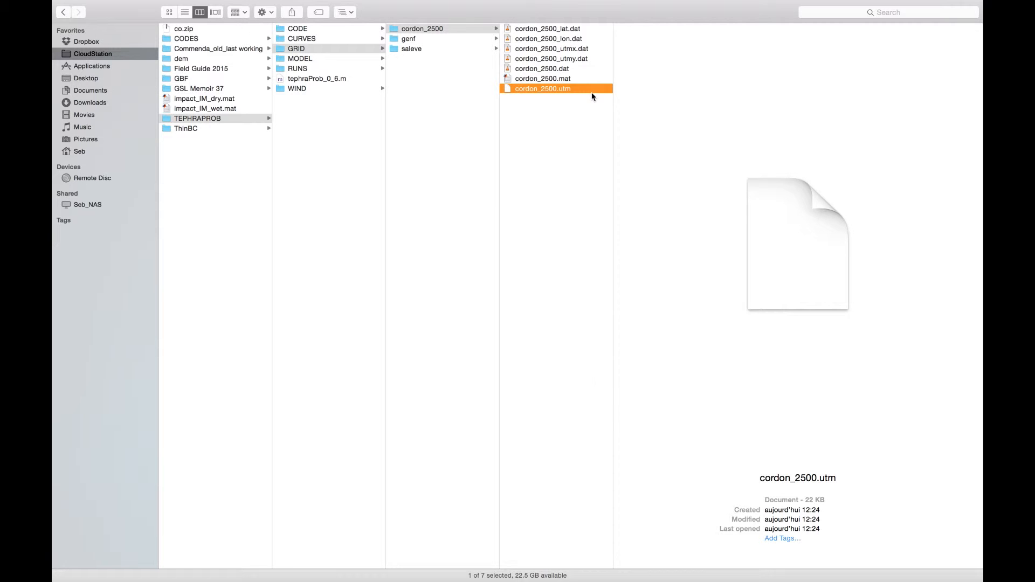
Step: Close the Make Grid window, open the points configuration tool and name the point set cordon_poi
{"action": "key", "text": "super+Tab"}
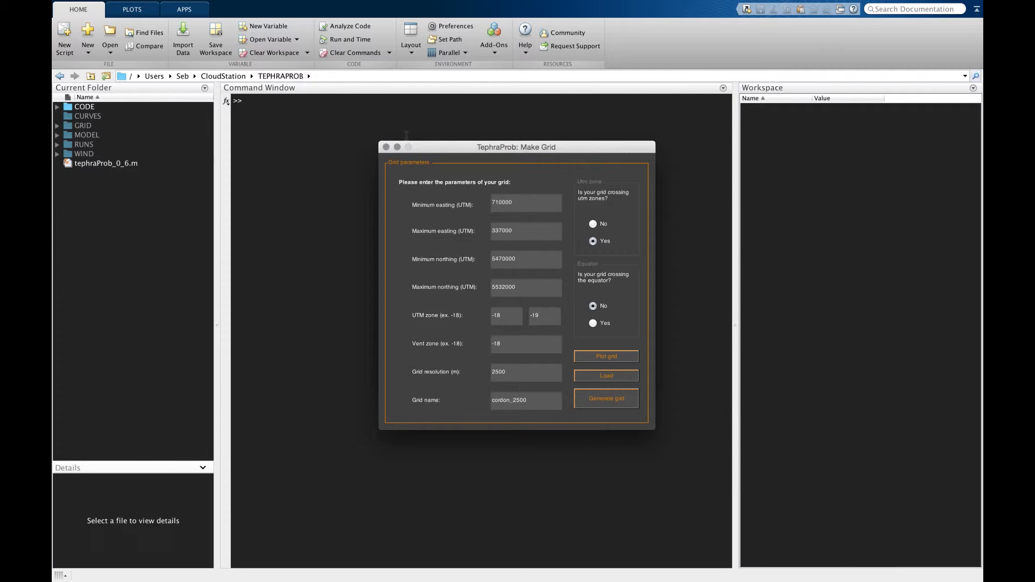
{"action": "left_click", "coordinate": [385, 147]}
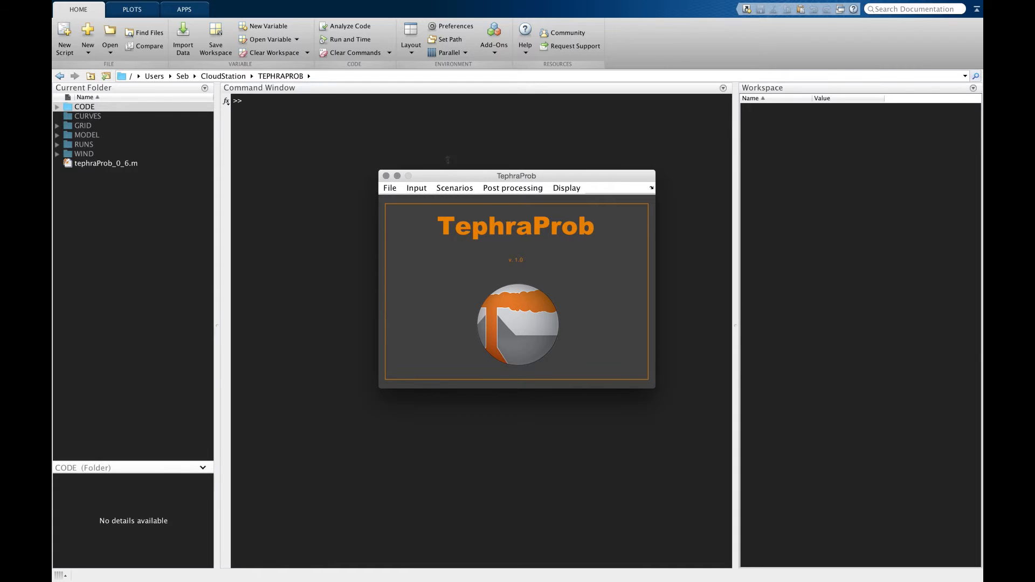
{"action": "left_click", "coordinate": [423, 189]}
{"action": "left_click", "coordinate": [423, 215]}
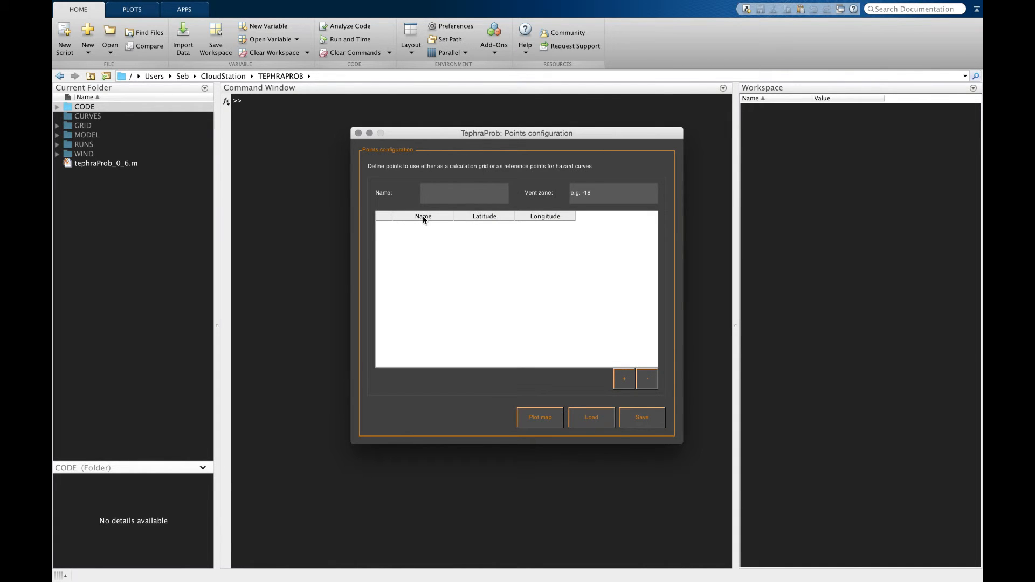
{"action": "left_click", "coordinate": [451, 191]}
{"action": "type", "text": "cordon_poi"}
Step: Examine the locations of Villa La Angostura and Villa Traful in Google Earth
{"action": "key", "text": "super+Tab"}
{"action": "key", "text": "super+Tab"}
{"action": "key", "text": "super+Tab"}
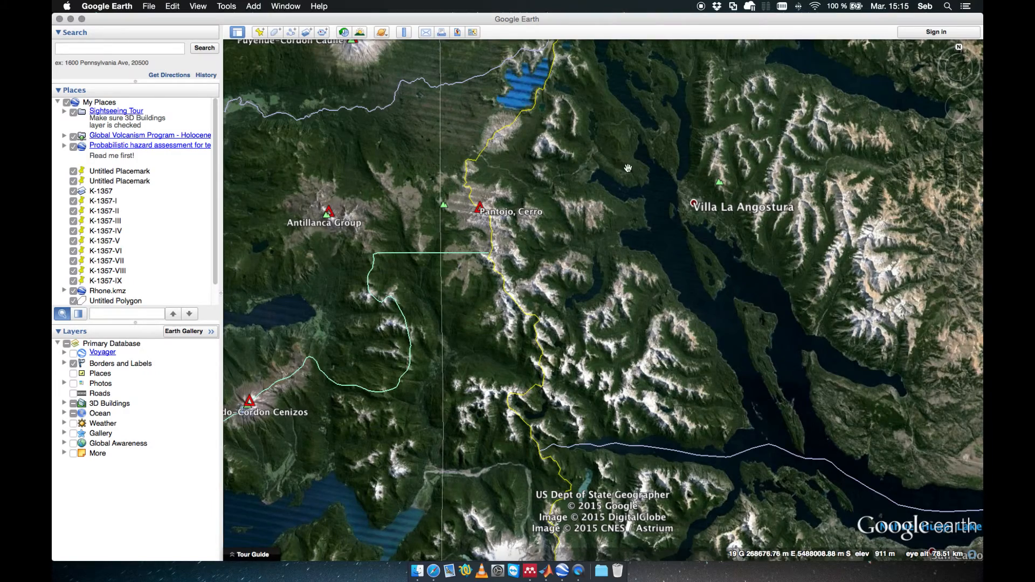
{"action": "left_click_drag", "start_coordinate": [628, 168], "coordinate": [507, 195]}
{"action": "scroll", "coordinate": [507, 195], "scroll_direction": "up", "scroll_amount": 3}
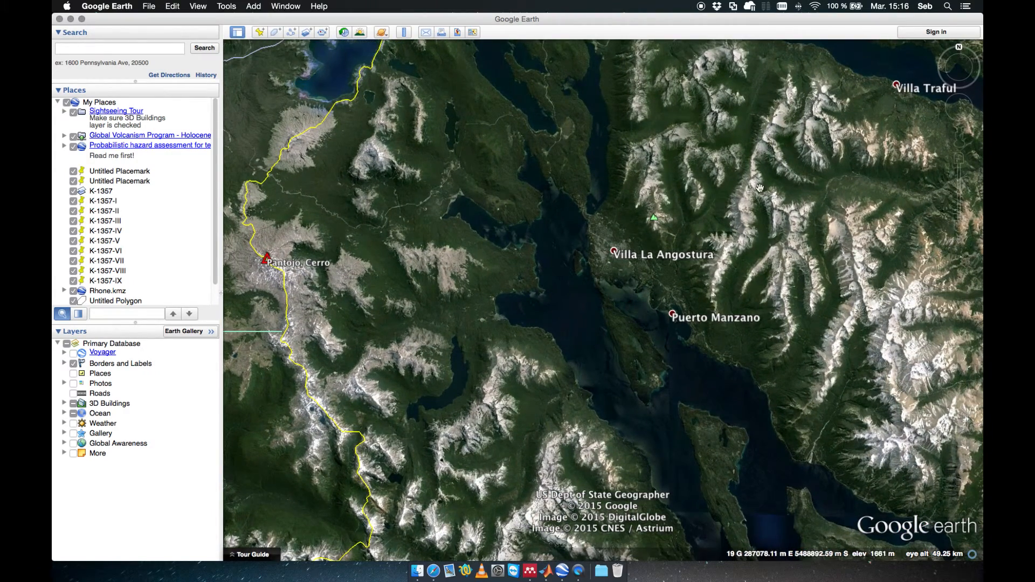
{"action": "scroll", "coordinate": [793, 124], "scroll_direction": "down", "scroll_amount": 3}
{"action": "left_click_drag", "start_coordinate": [793, 124], "coordinate": [647, 213]}
{"action": "scroll", "coordinate": [647, 213], "scroll_direction": "up", "scroll_amount": 3}
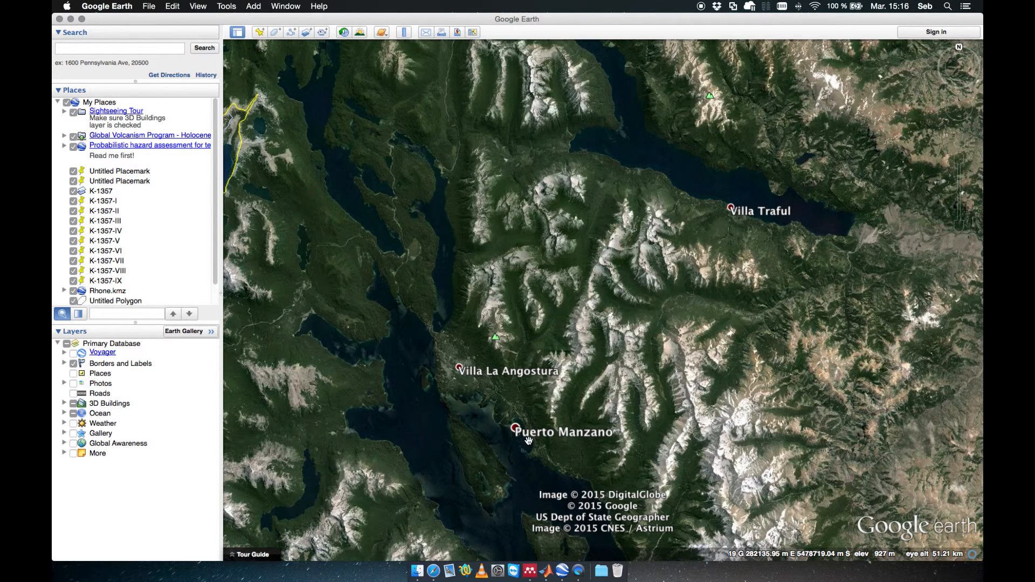
Step: Add a point named Angostura at latitude -40.76 and longitude -71.64
{"action": "key", "text": "super+Tab"}
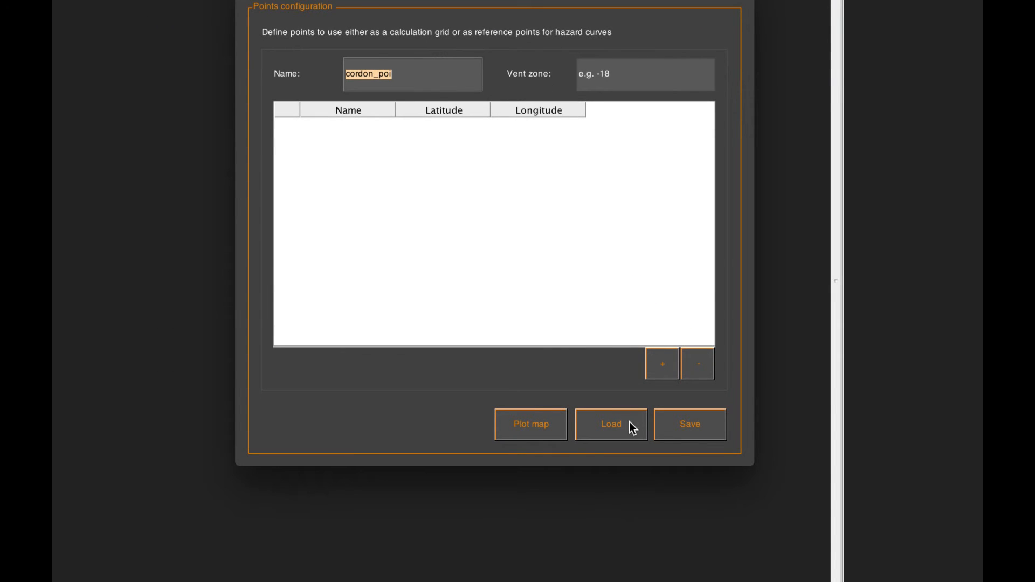
{"action": "left_click", "coordinate": [669, 374]}
{"action": "left_click", "coordinate": [337, 123]}
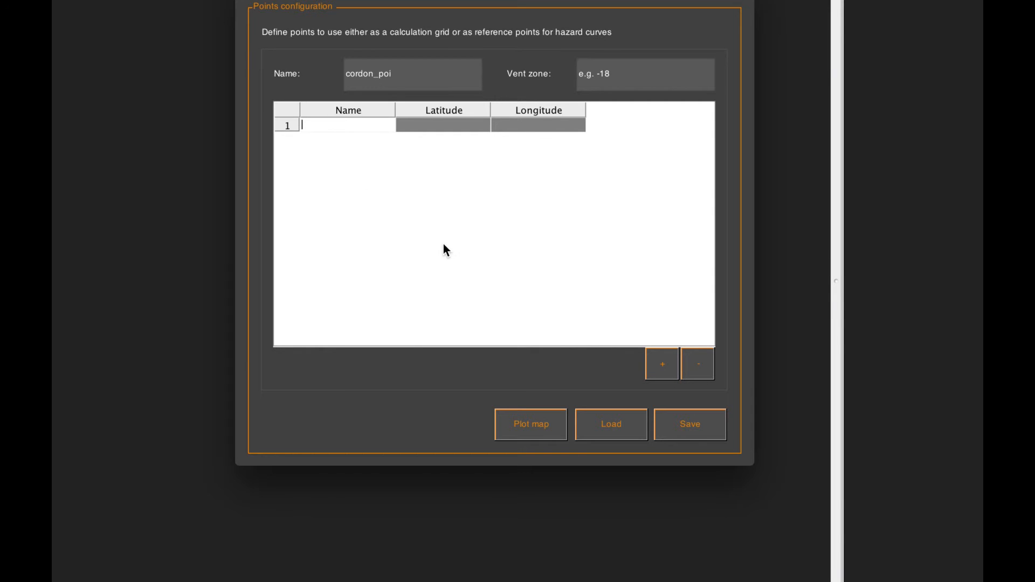
{"action": "type", "text": "Angostura"}
{"action": "left_click", "coordinate": [435, 123]}
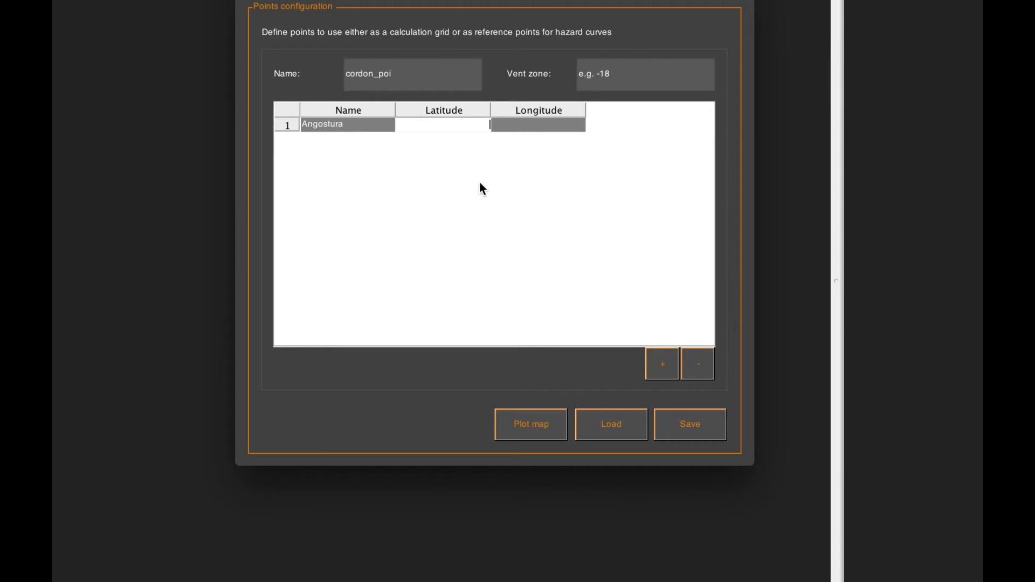
{"action": "type", "text": "-40.76"}
{"action": "left_click", "coordinate": [519, 127]}
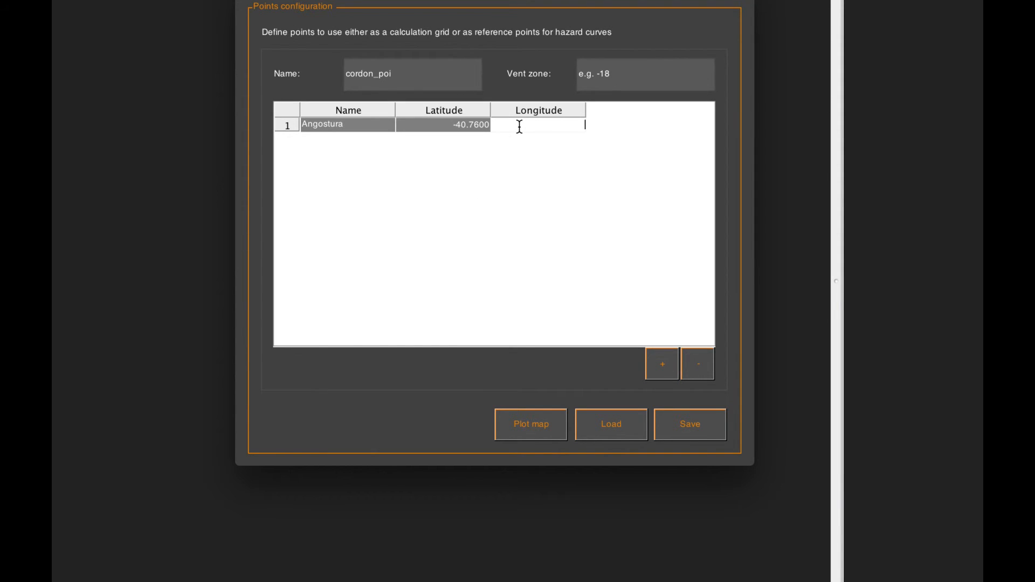
{"action": "type", "text": "-71.64"}
Step: Add a second point named Traful at latitude -40.65 and longitude -71.40
{"action": "left_click", "coordinate": [657, 364]}
{"action": "double_click", "coordinate": [339, 140]}
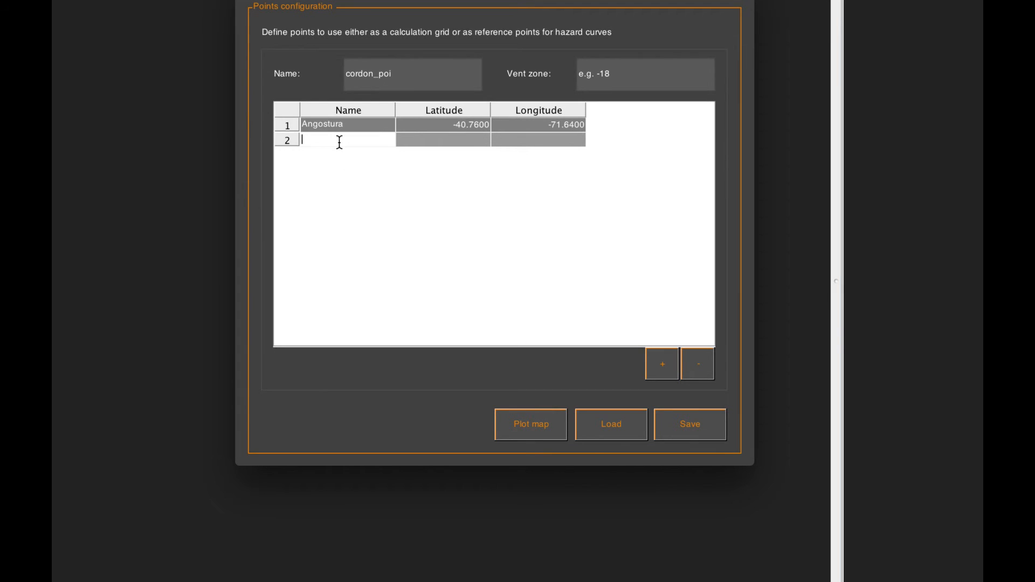
{"action": "type", "text": "Traful"}
{"action": "double_click", "coordinate": [458, 140]}
{"action": "type", "text": "-40"}
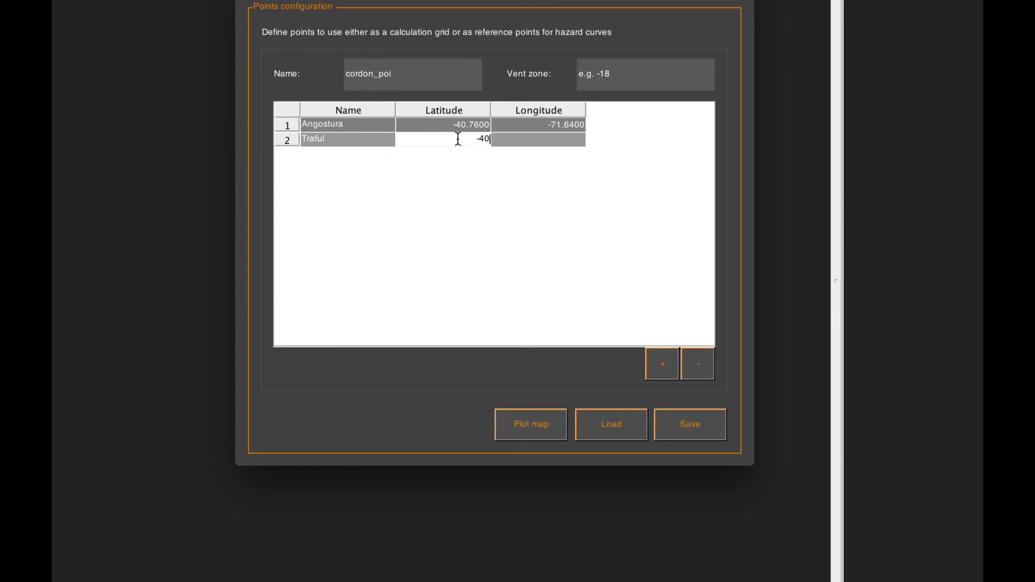
{"action": "type", "text": ".65"}
{"action": "double_click", "coordinate": [527, 144]}
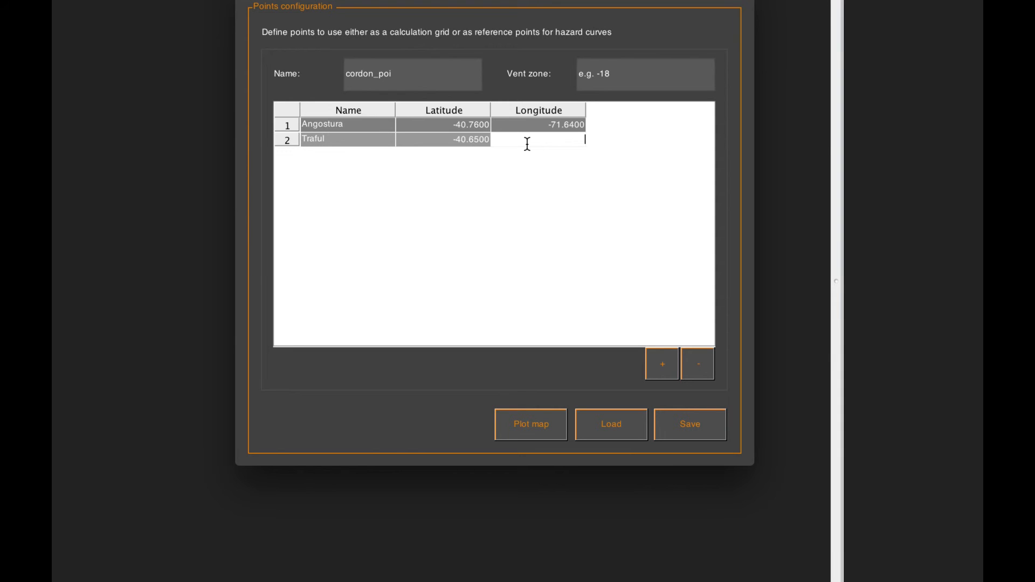
{"action": "type", "text": "-71.40"}
{"action": "key", "text": "Return"}
Step: Set the vent zone to -18 and plot the points on a map to check them
{"action": "left_click_drag", "start_coordinate": [631, 76], "coordinate": [567, 70]}
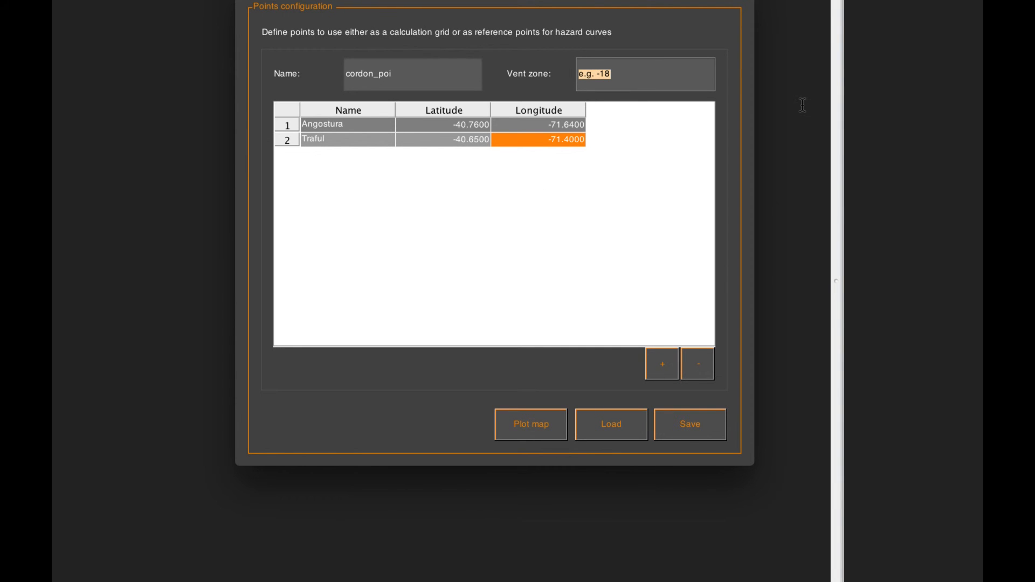
{"action": "type", "text": "-18"}
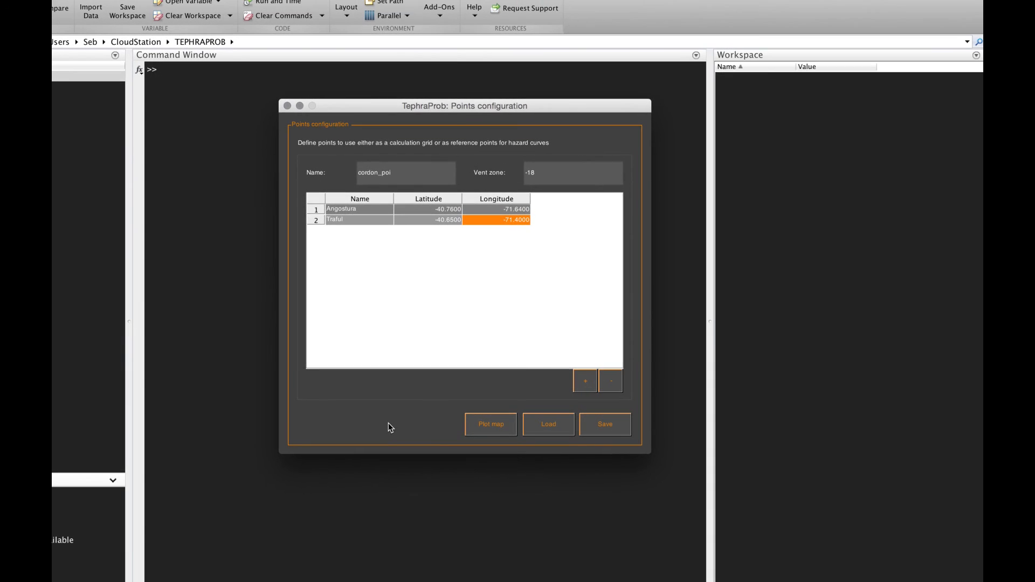
{"action": "left_click", "coordinate": [479, 429]}
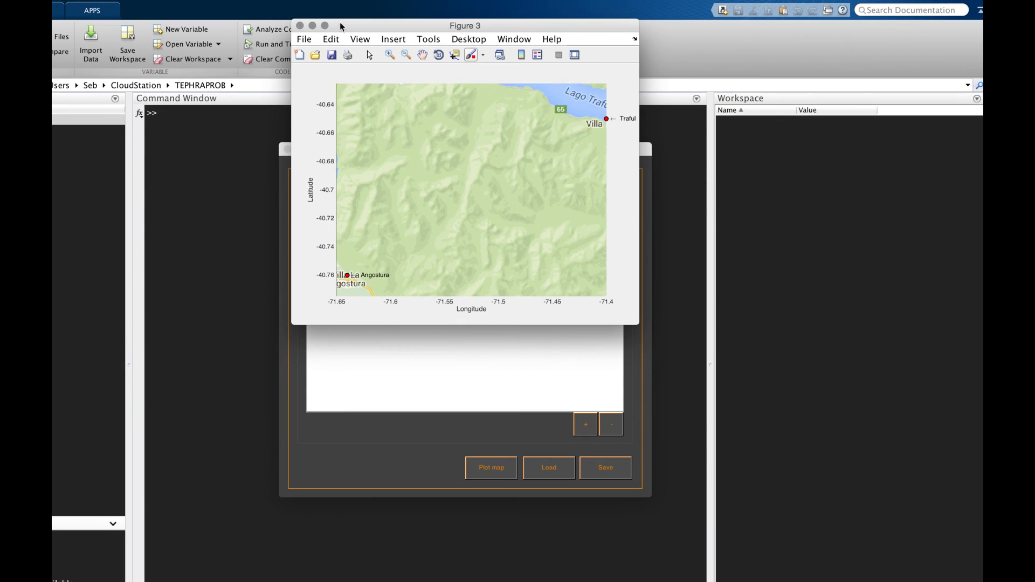
{"action": "left_click", "coordinate": [300, 26]}
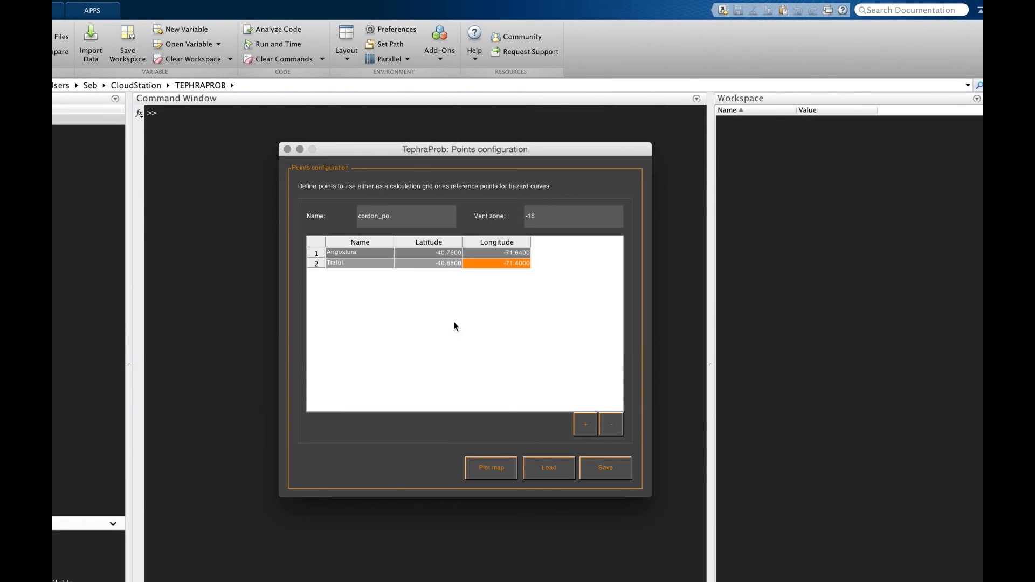
Step: Save the cordon_poi point set, continuing execution past the debugger stop and acknowledging the confirmation
{"action": "left_click", "coordinate": [618, 474]}
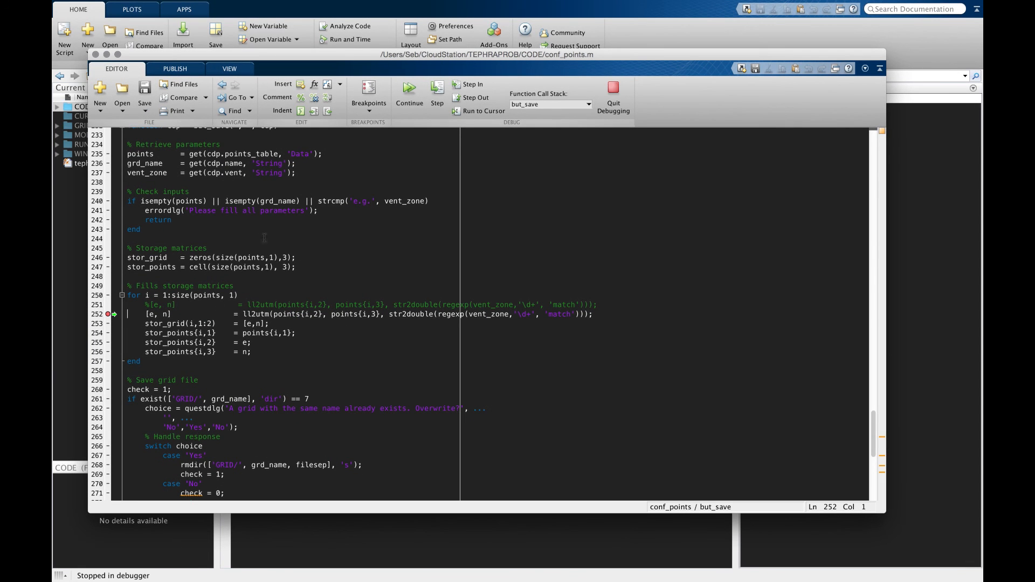
{"action": "left_click", "coordinate": [413, 97]}
{"action": "left_click", "coordinate": [414, 97]}
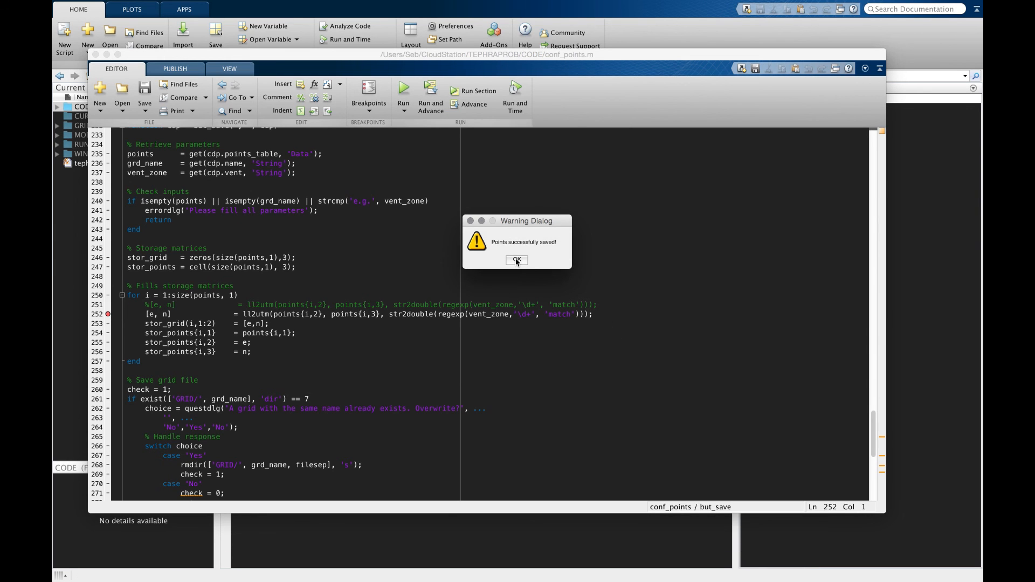
{"action": "left_click", "coordinate": [516, 261]}
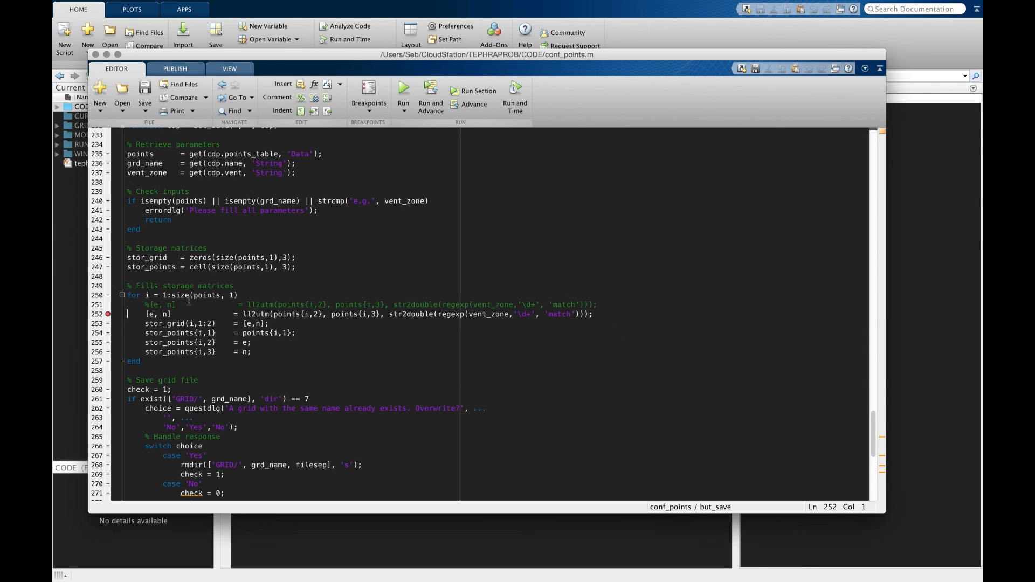
Step: Remove the breakpoint at line 252 and close the editor and the points configuration window
{"action": "left_click", "coordinate": [108, 313]}
{"action": "mouse_move", "coordinate": [705, 7]}
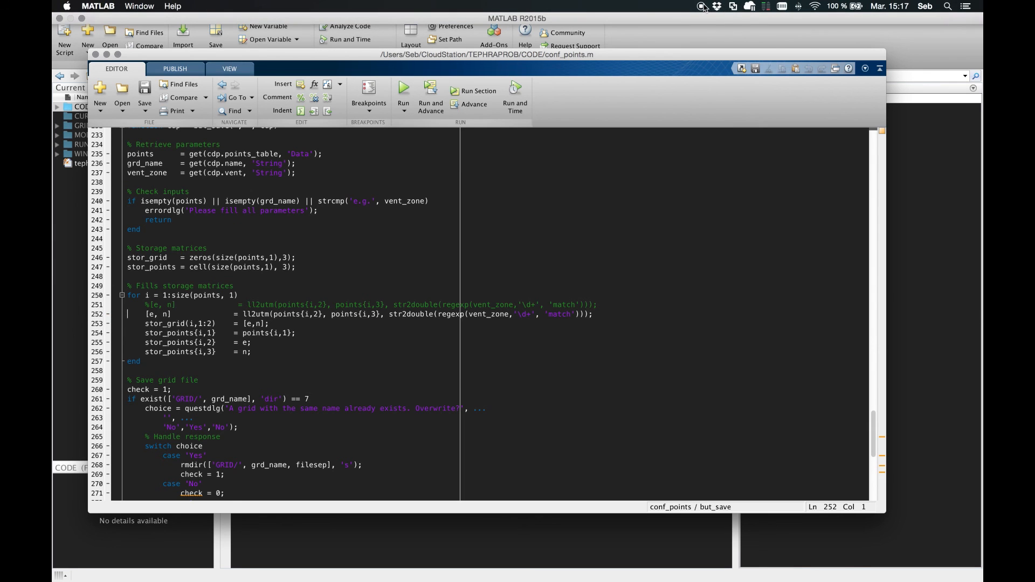
{"action": "left_click", "coordinate": [95, 54]}
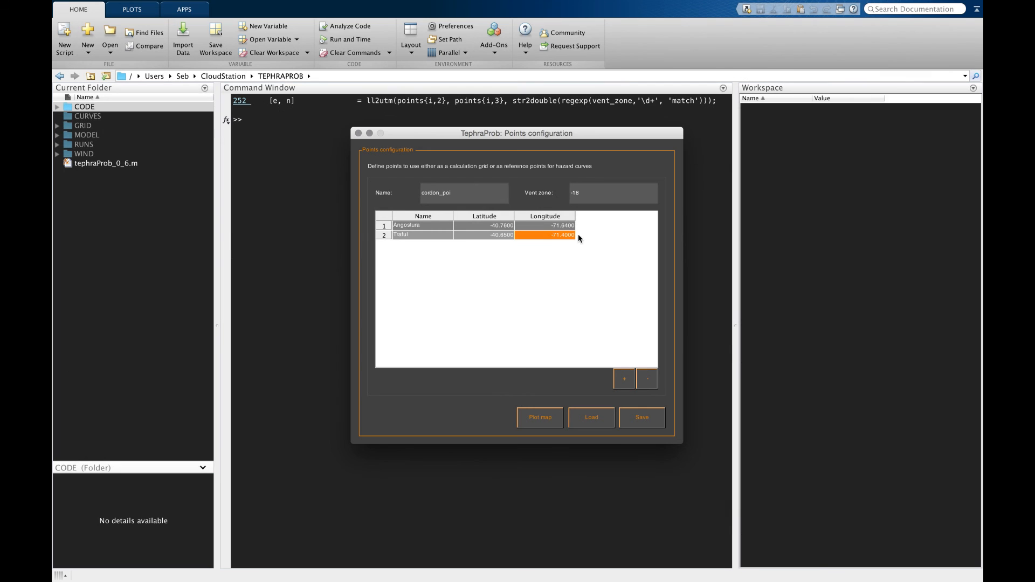
{"action": "left_click", "coordinate": [359, 133]}
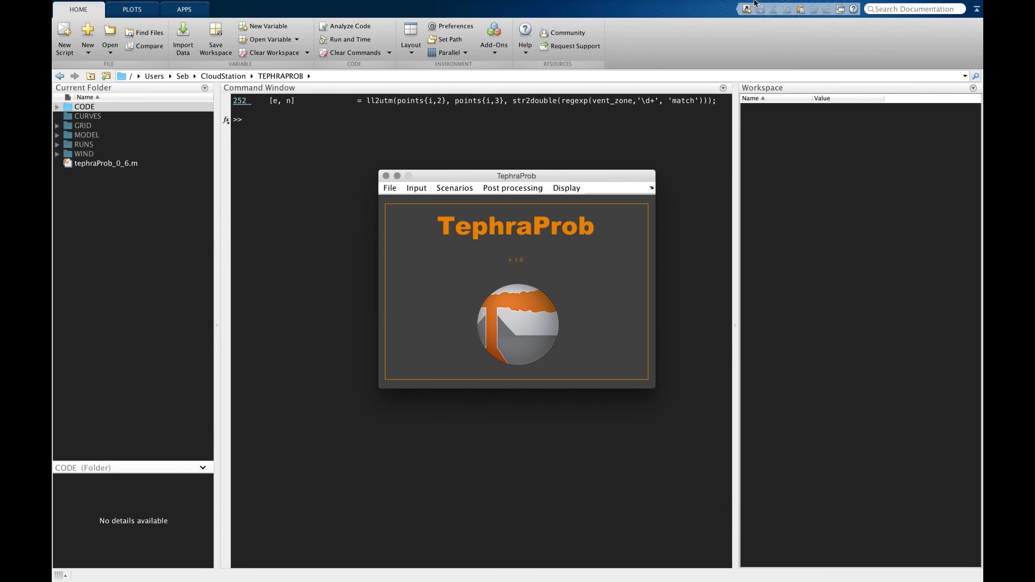